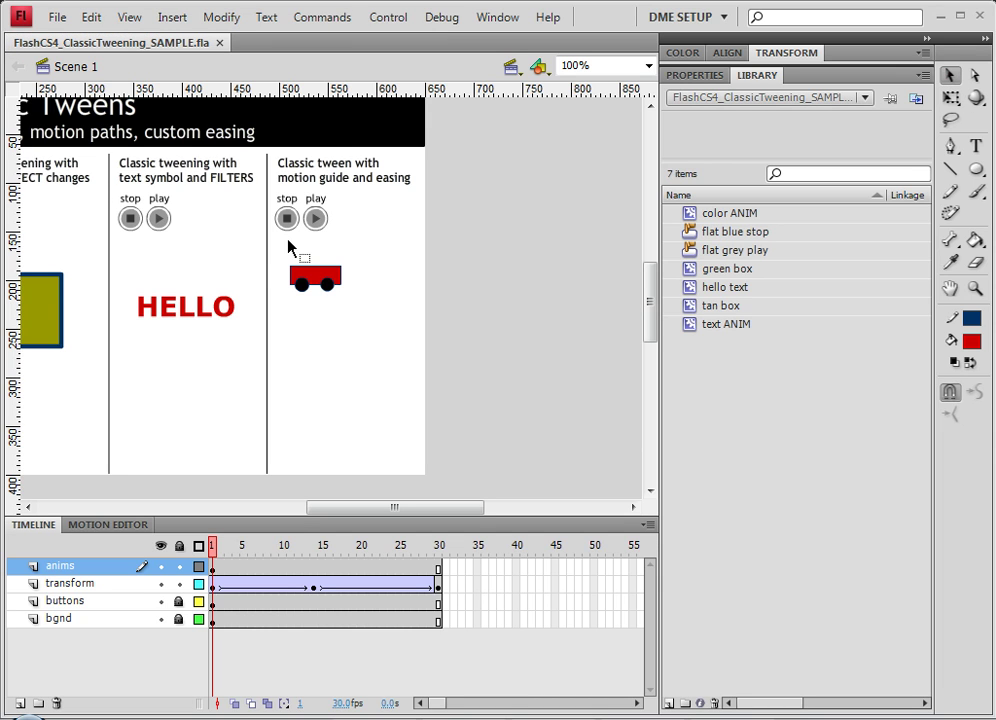
# Step: Select the red cart, nudge it up-left, and convert it to a movie clip named 'car'
pyautogui.moveTo(288, 241); pyautogui.dragTo(356, 327)
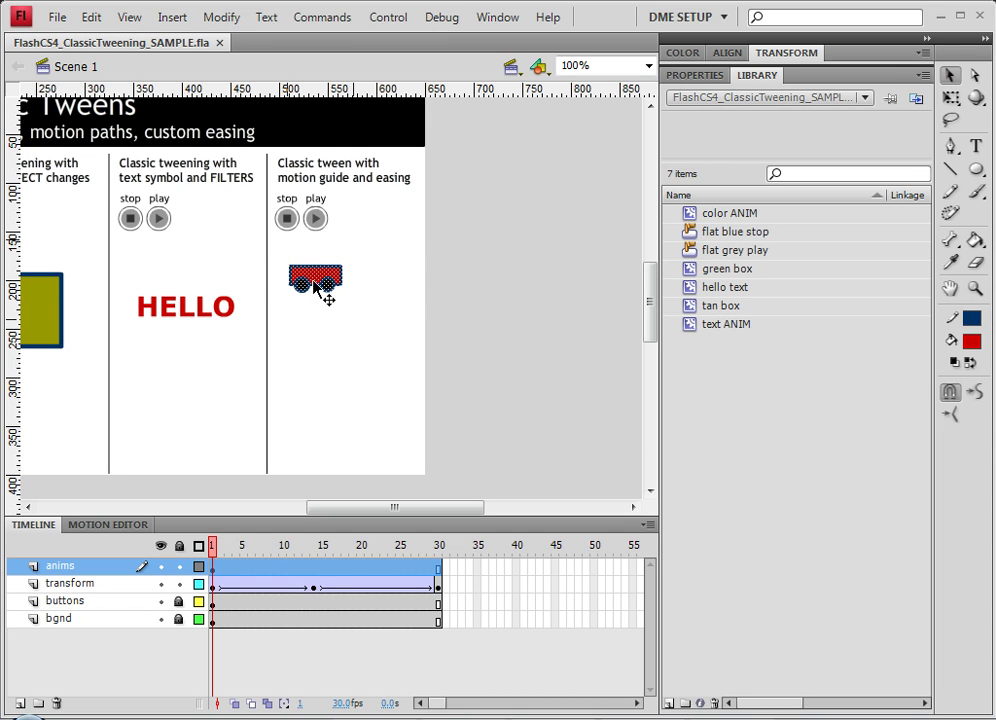
pyautogui.moveTo(315, 287); pyautogui.dragTo(303, 268)
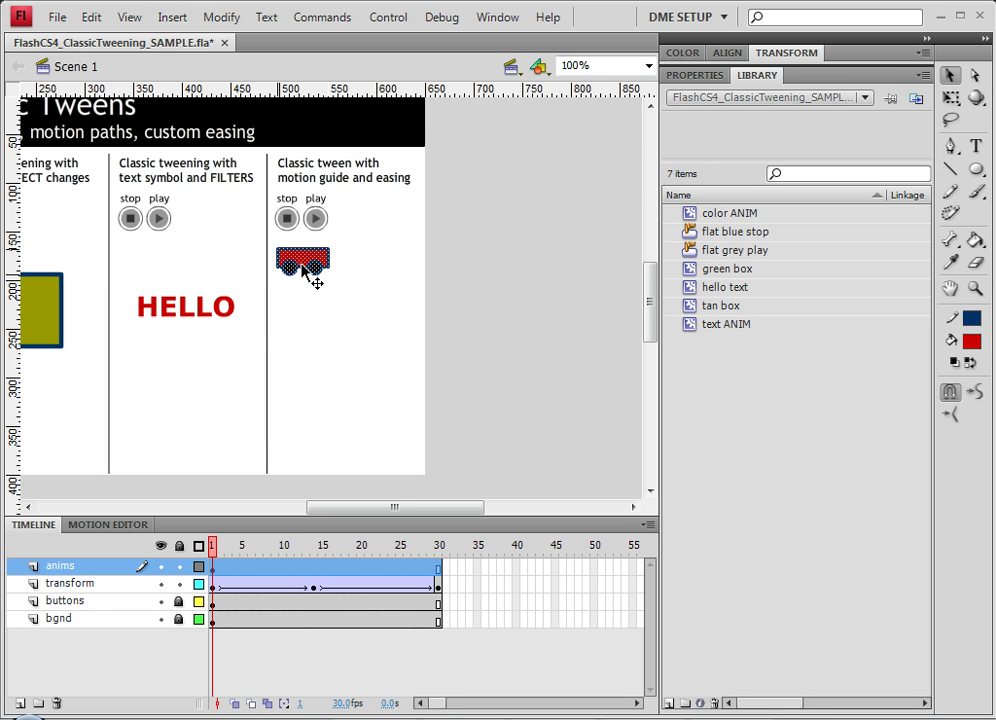
pyautogui.press('F8')
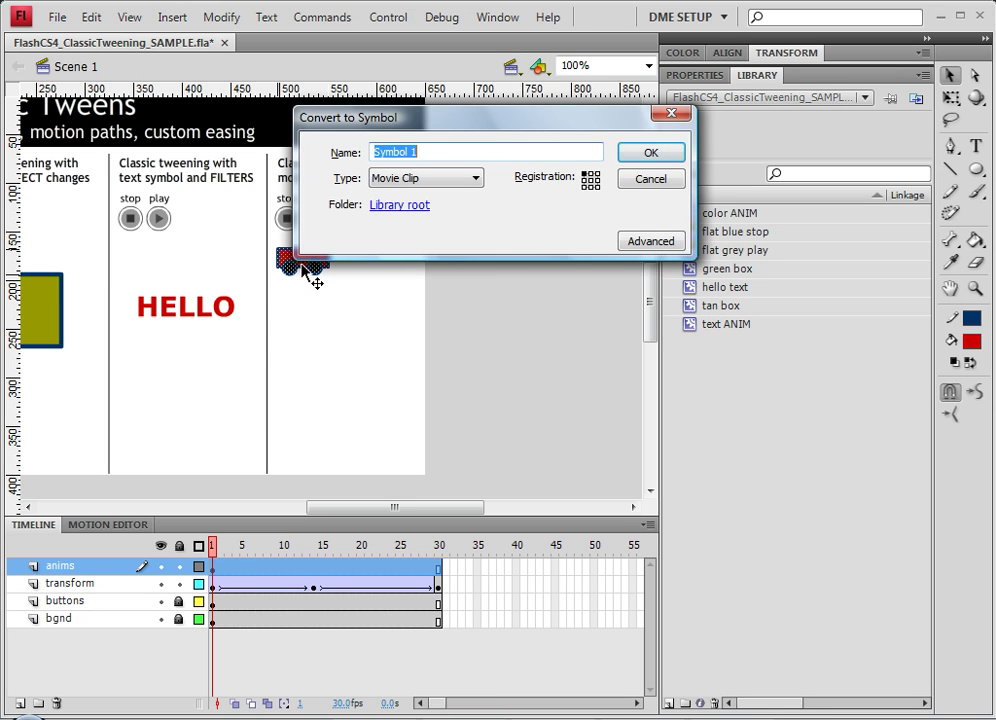
pyautogui.write('car')
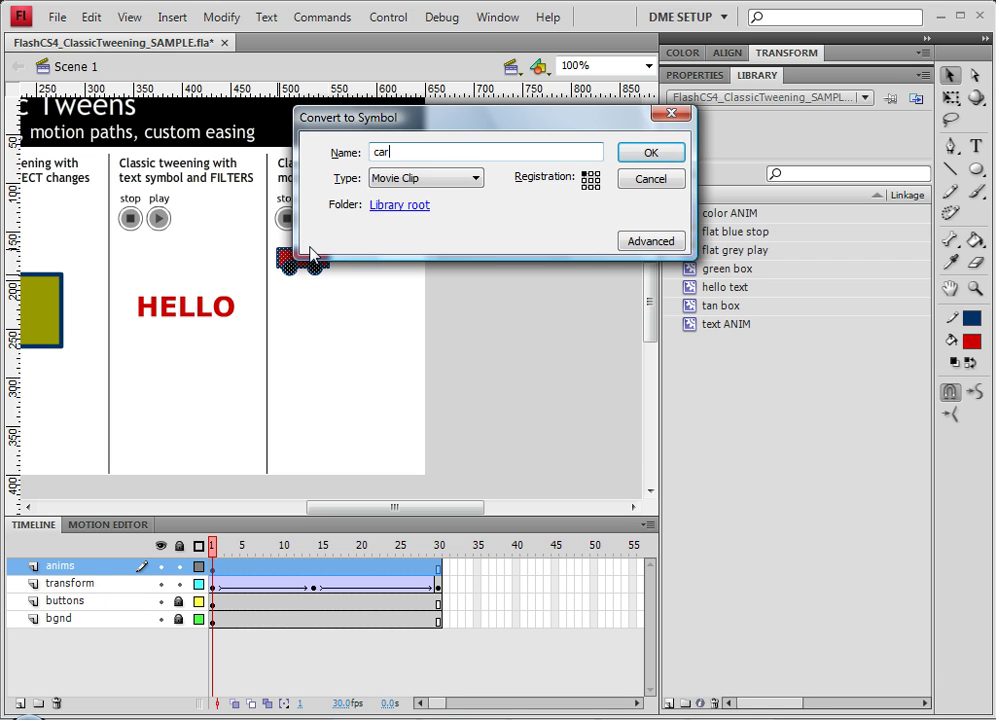
pyautogui.press('Return')
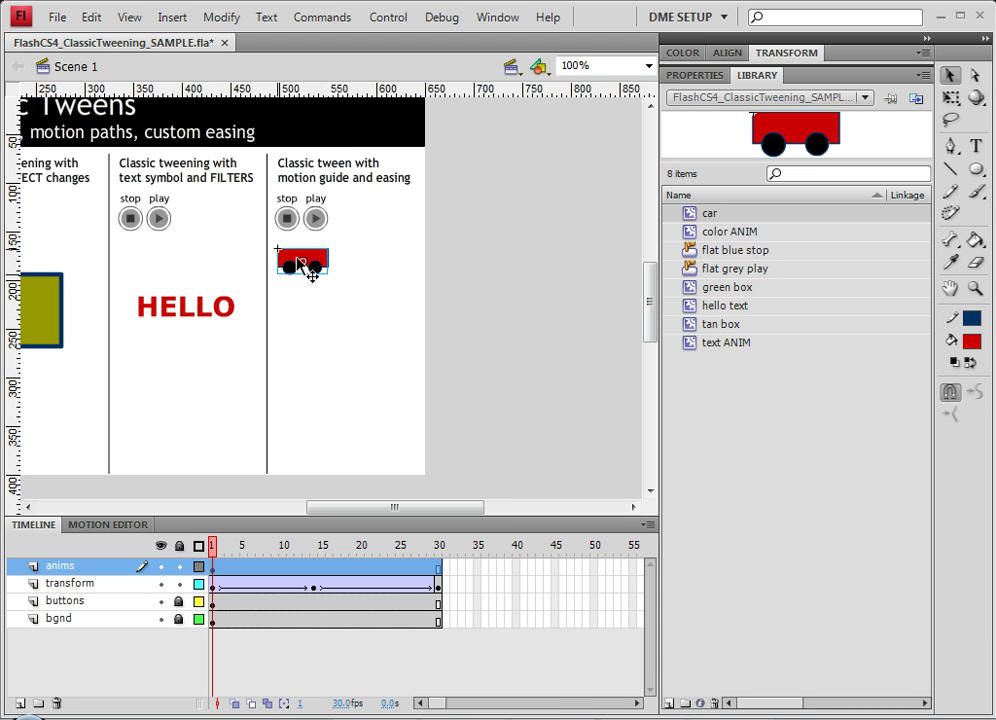
# Step: Wrap the car symbol in a second movie clip named 'car ANIM'
pyautogui.rightClick(297, 265)
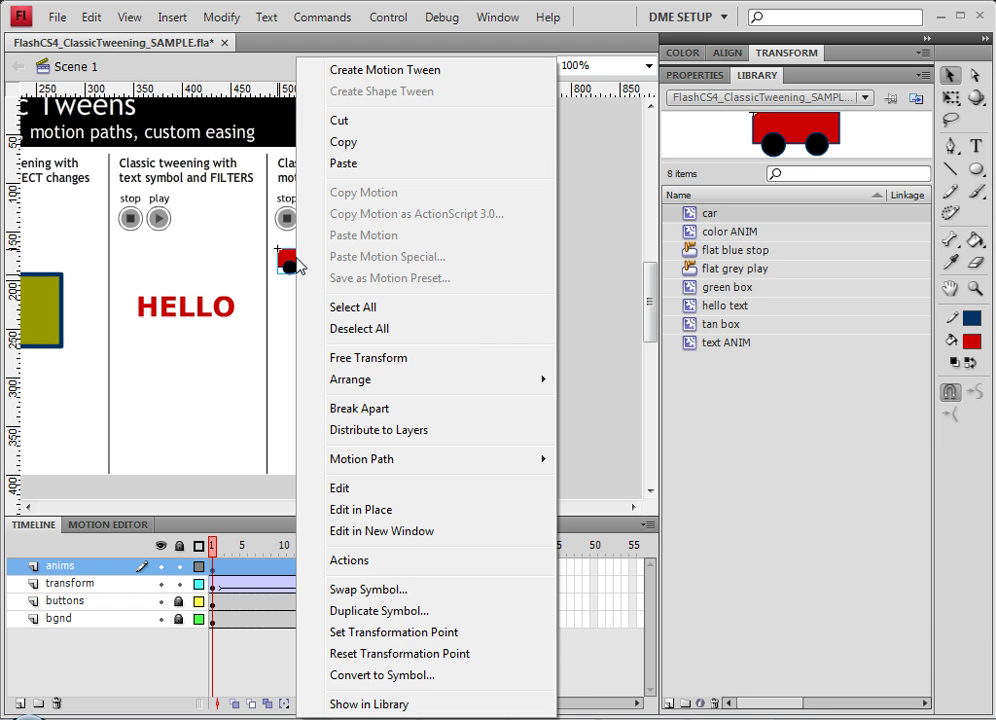
pyautogui.click(390, 676)
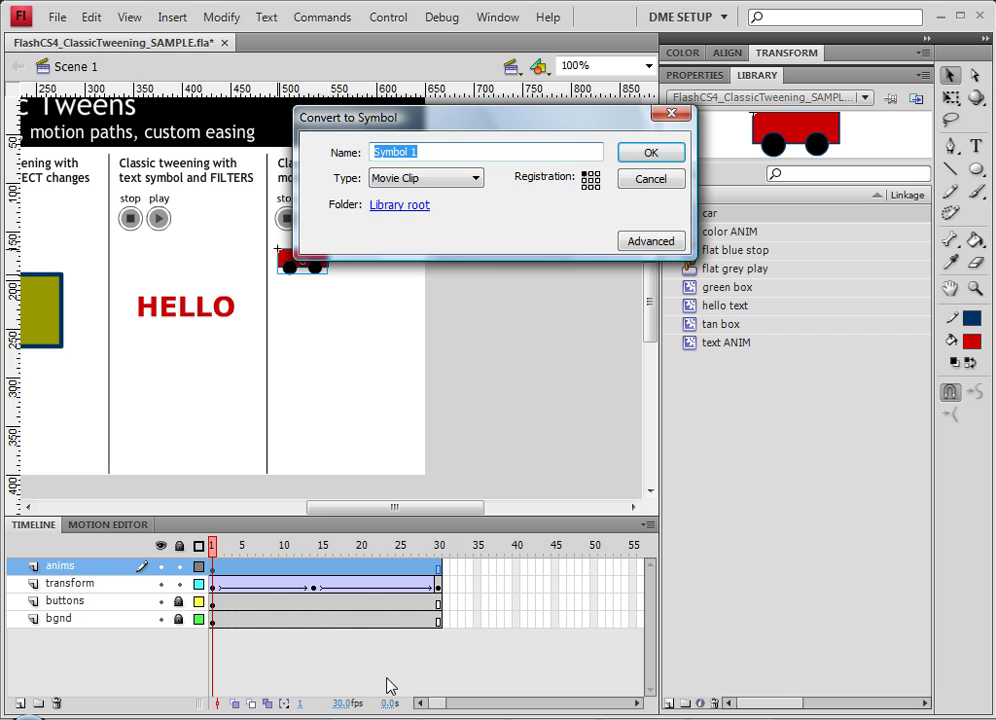
pyautogui.write('car ANIM')
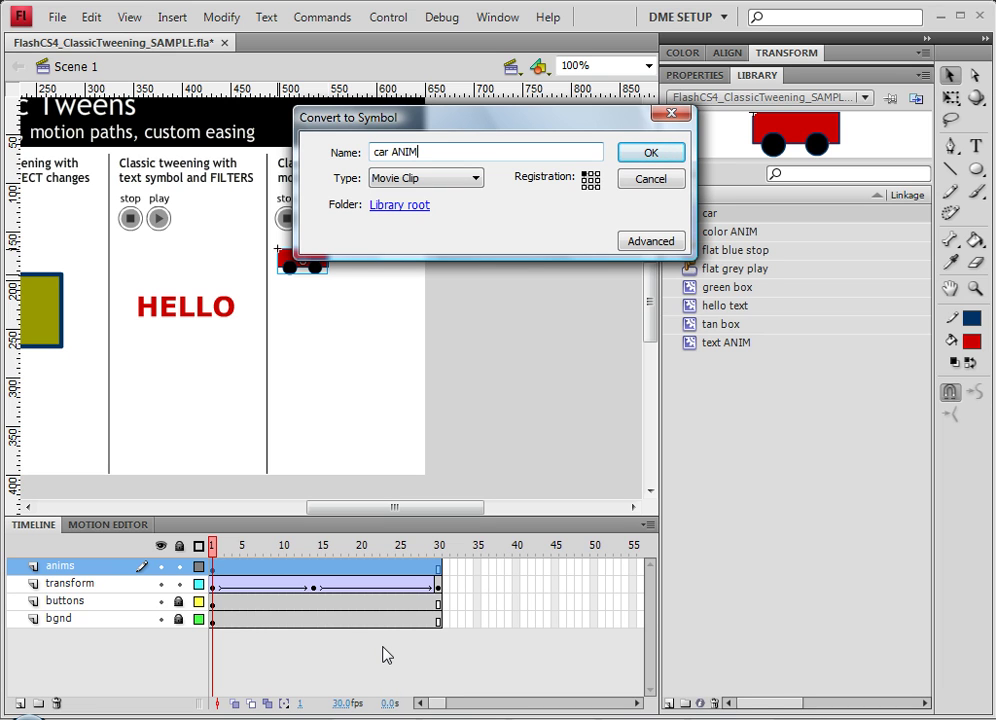
pyautogui.press('Return')
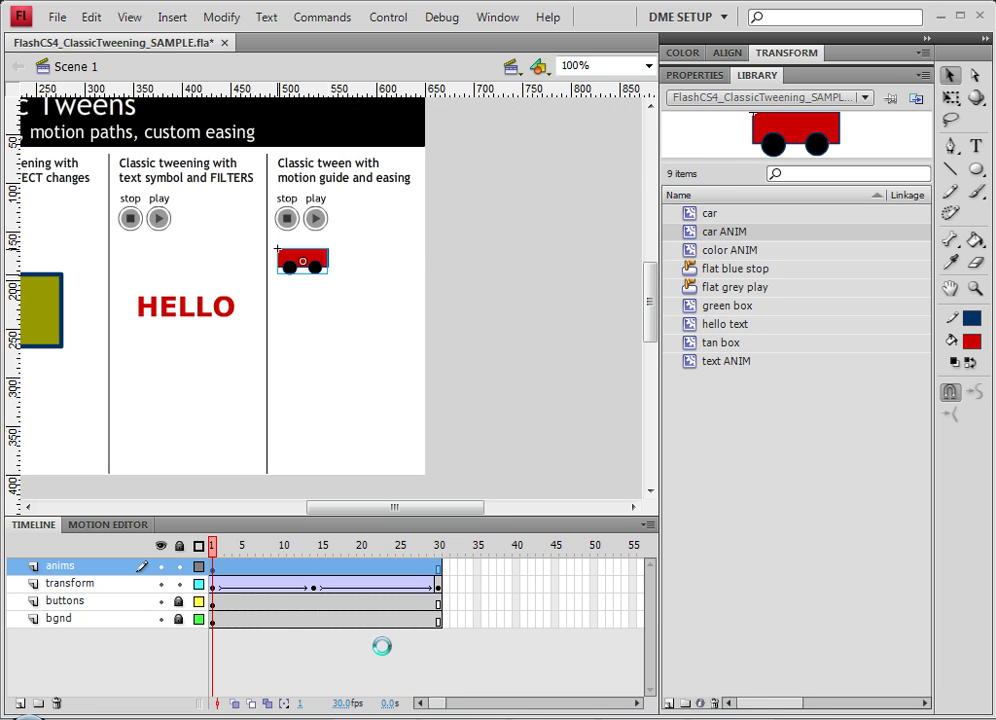
# Step: Inside car ANIM, add a classic motion guide layer above Layer 1 and select it
pyautogui.doubleClick(318, 263)
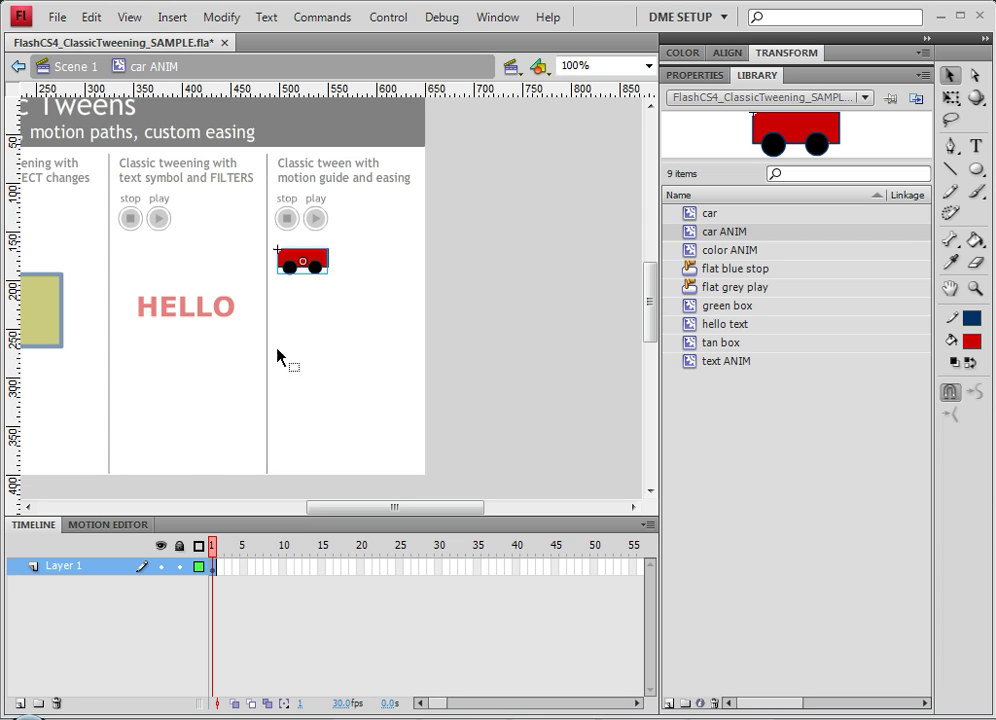
pyautogui.rightClick(72, 573)
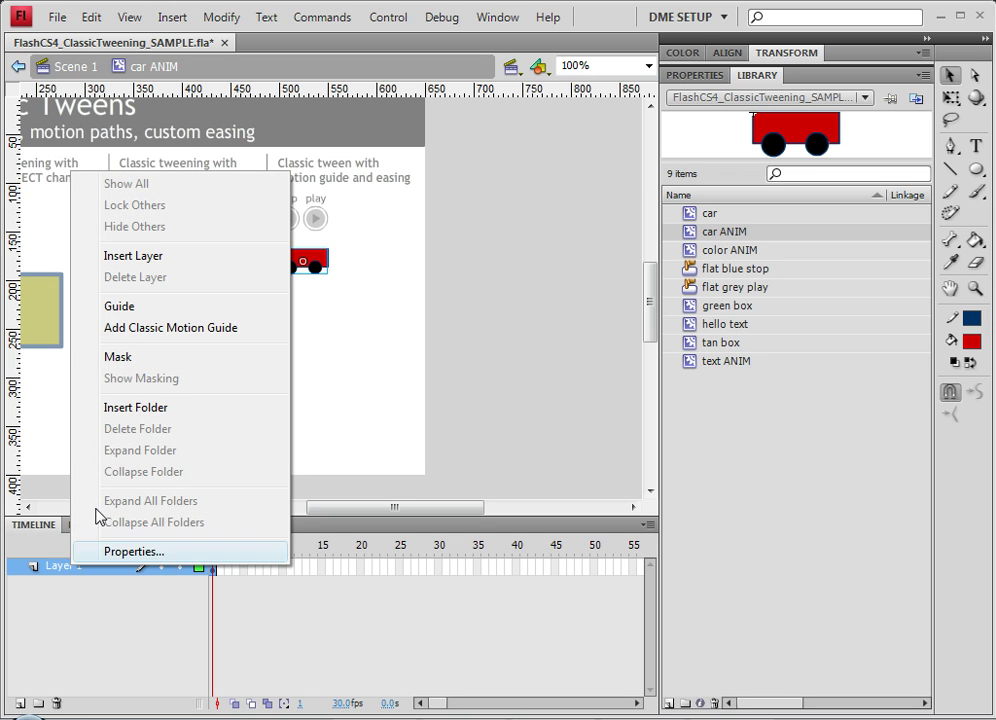
pyautogui.click(145, 340)
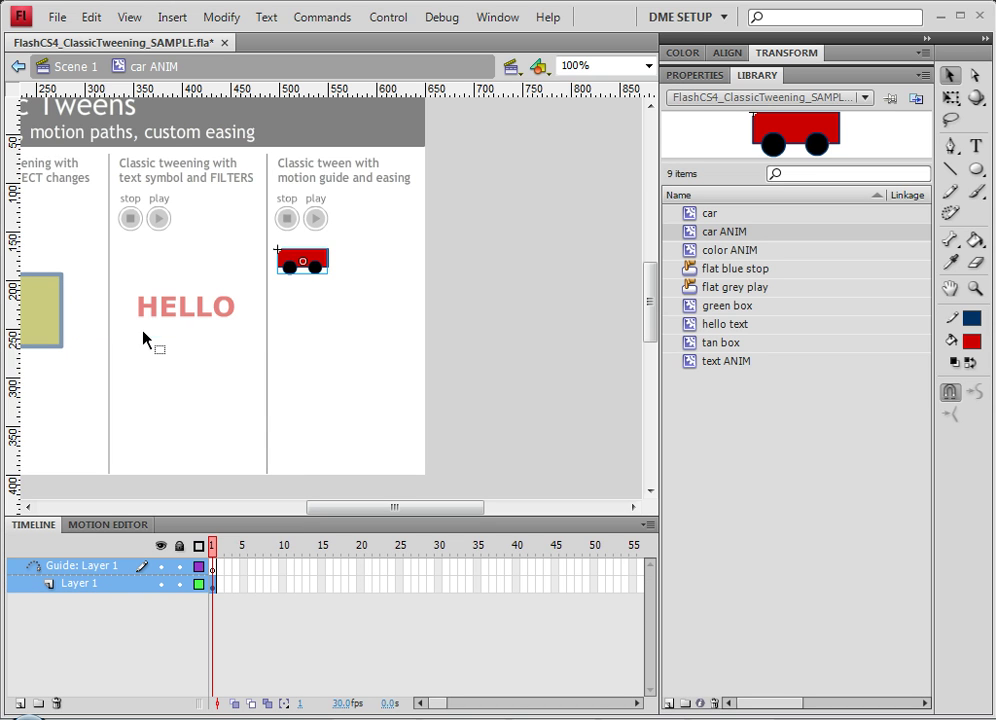
pyautogui.click(100, 572)
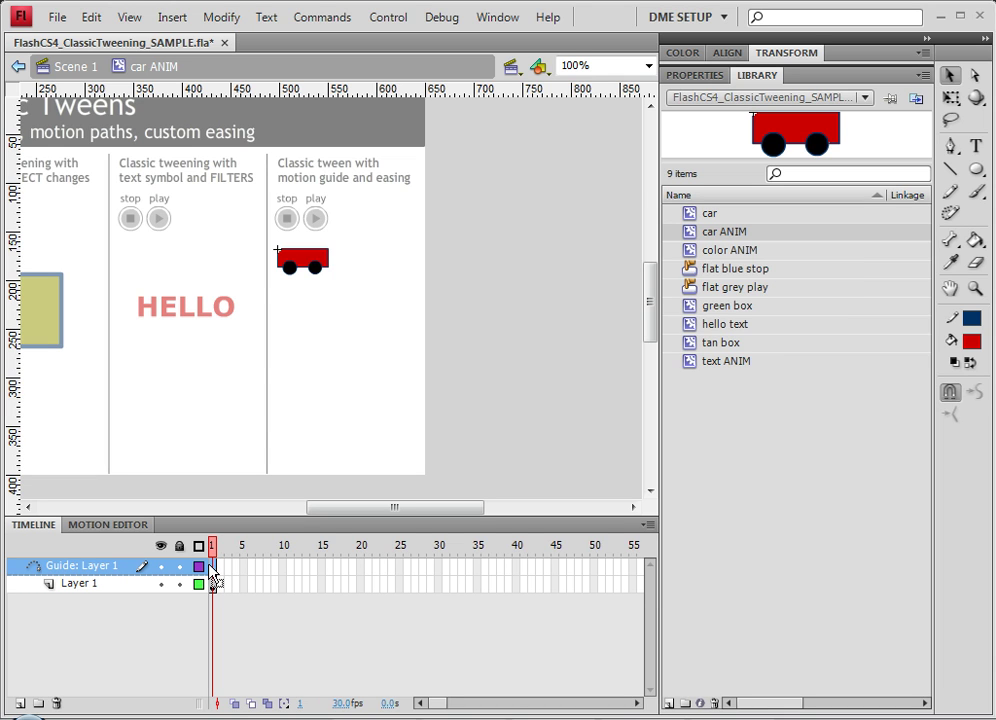
# Step: Draw a Pen-tool S-curve from the car's centre, bending upper right and lower left, ending bottom right
pyautogui.moveTo(212, 572); pyautogui.dragTo(312, 305)
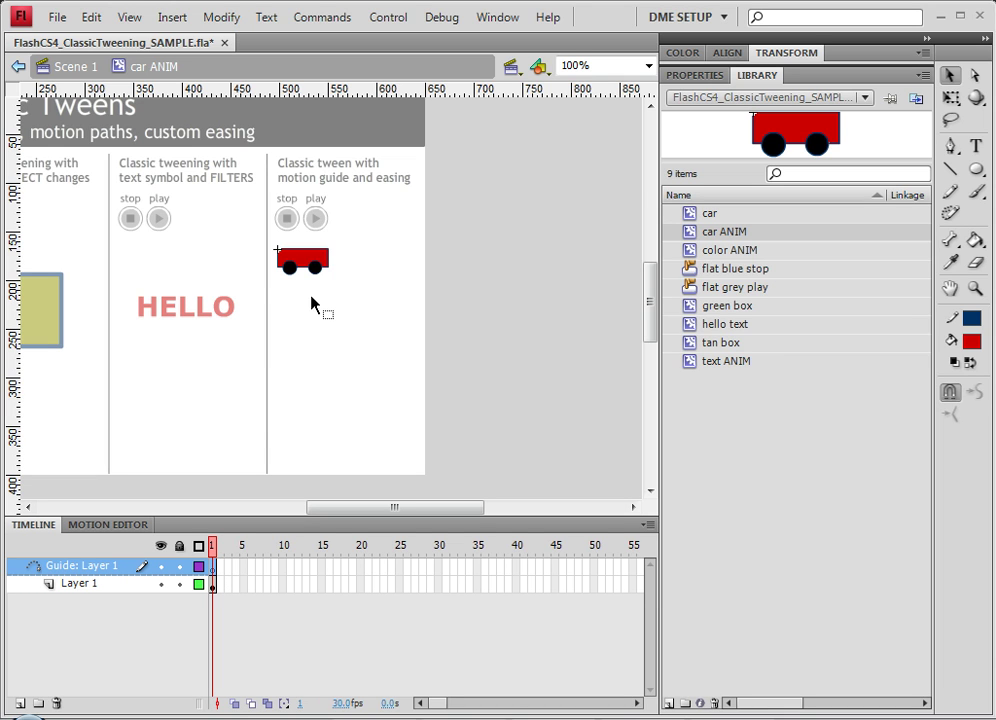
pyautogui.click(952, 147)
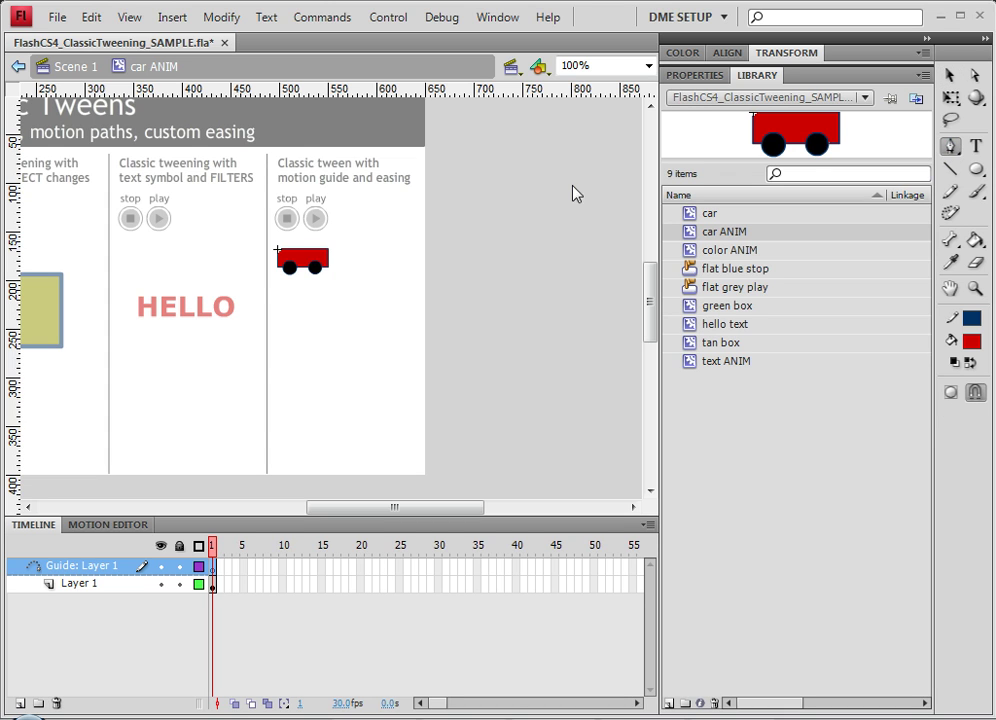
pyautogui.click(300, 260)
pyautogui.moveTo(391, 285); pyautogui.dragTo(396, 326)
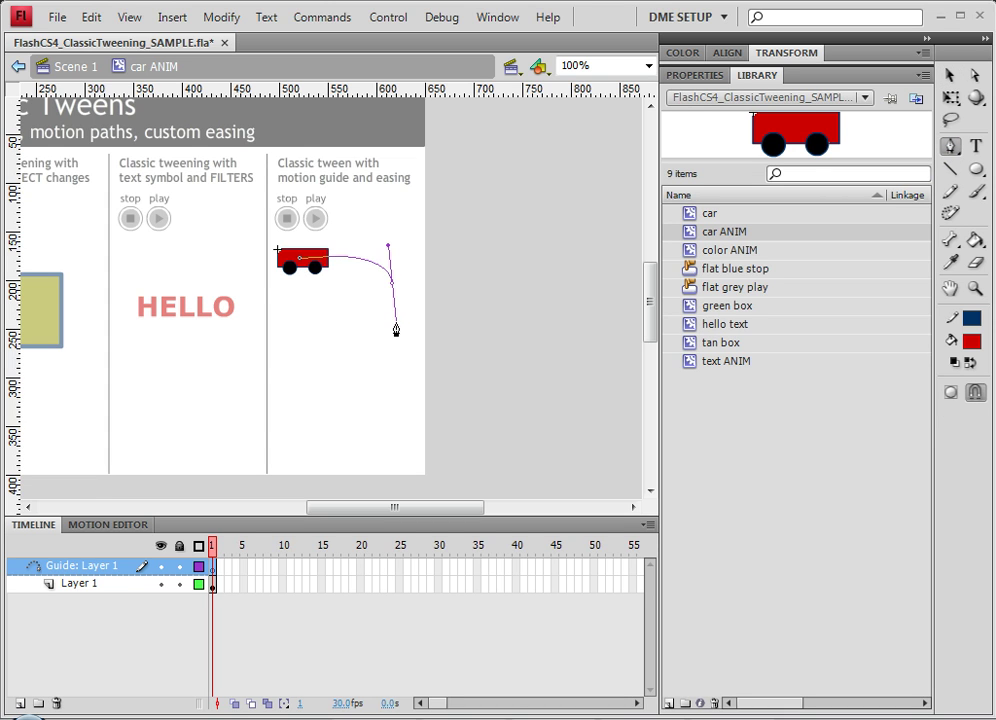
pyautogui.moveTo(286, 386); pyautogui.dragTo(288, 440)
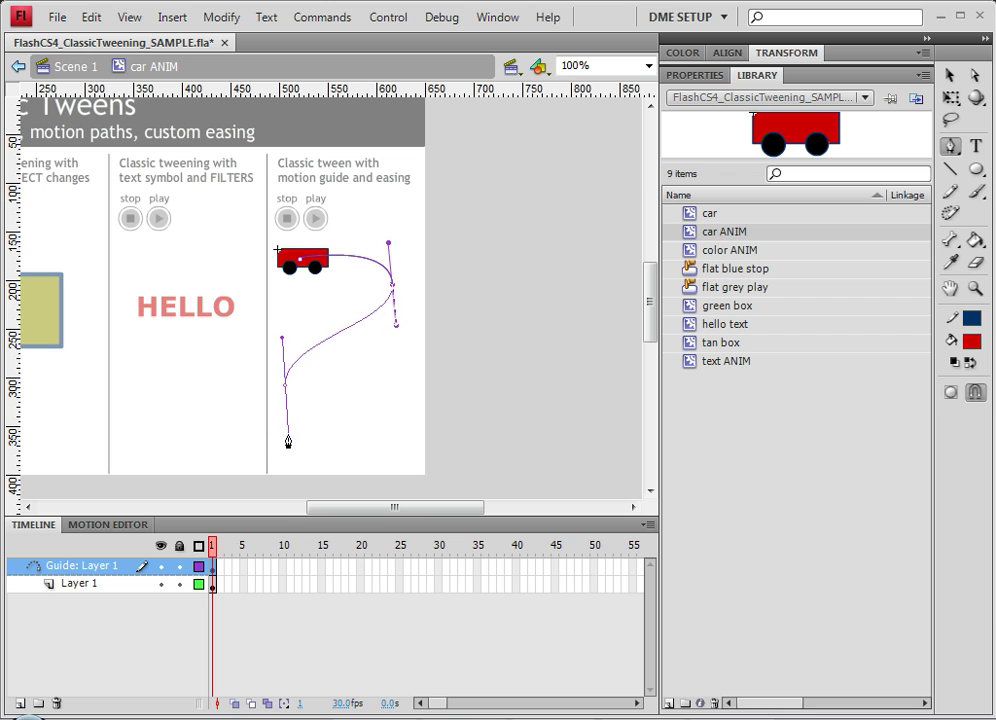
pyautogui.click(396, 442)
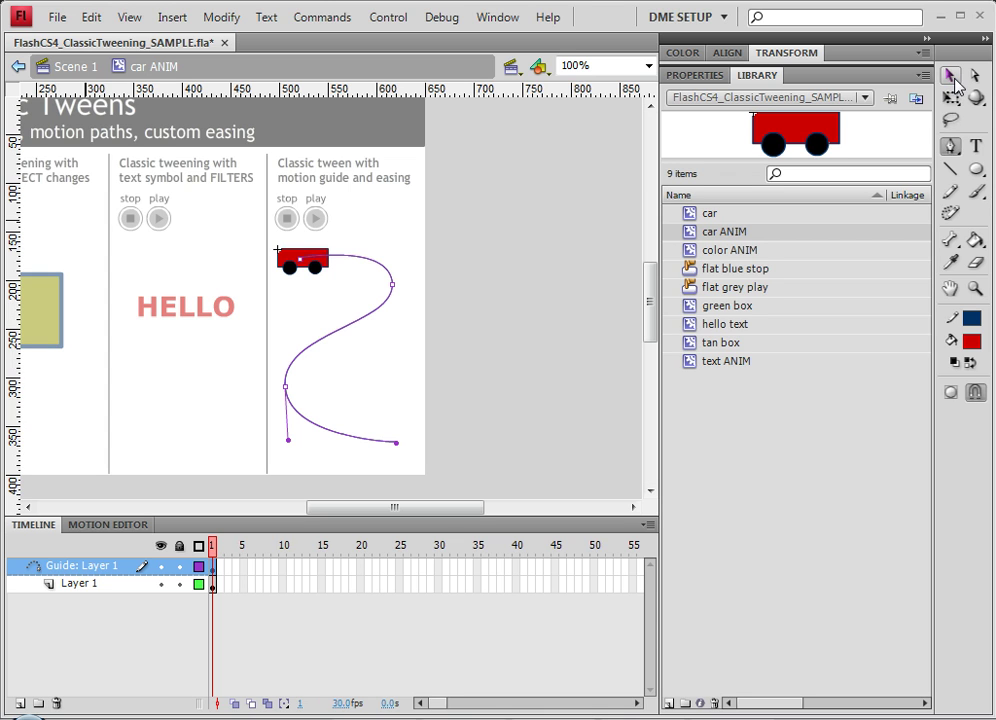
# Step: Switch to the Subselection tool and select the guide path's left-bend anchor
pyautogui.click(950, 78)
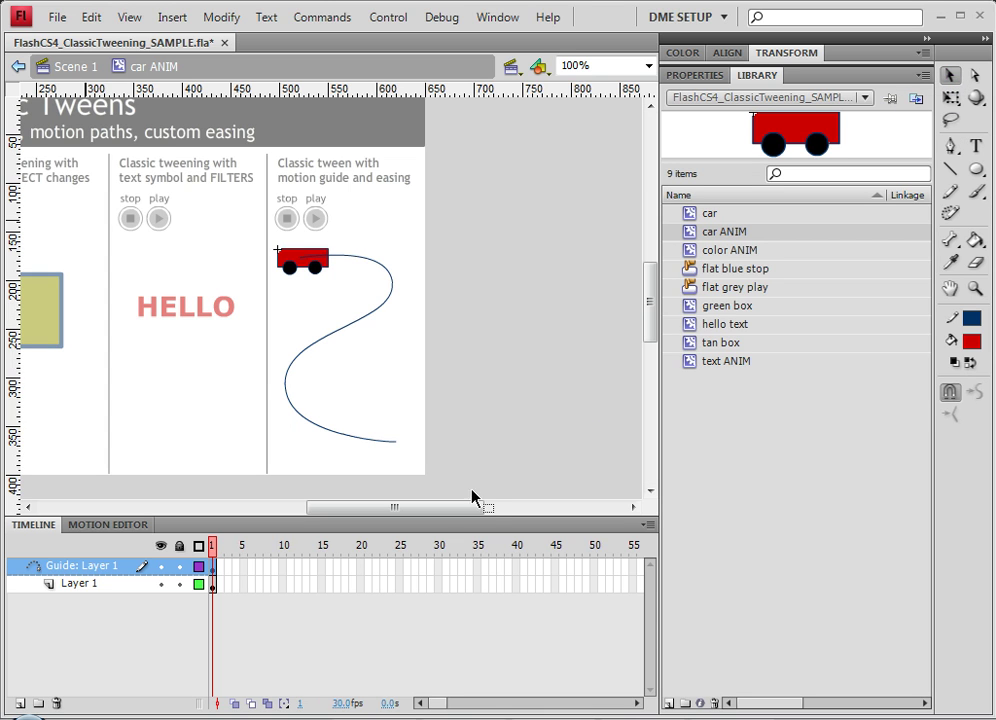
pyautogui.click(395, 446)
pyautogui.click(402, 458)
pyautogui.click(975, 75)
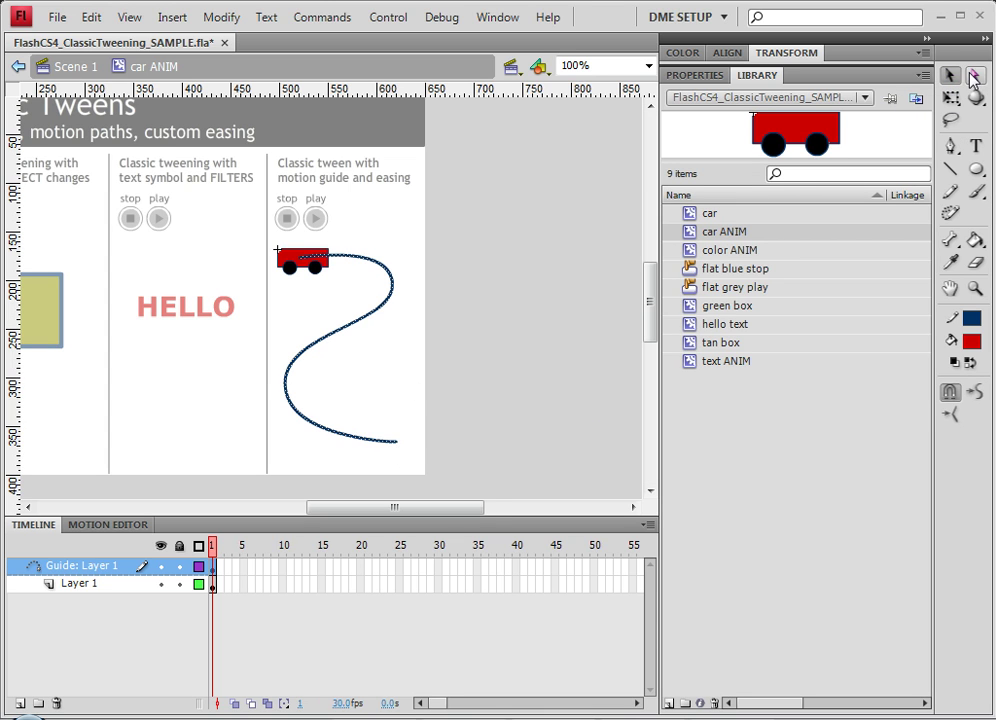
pyautogui.click(397, 446)
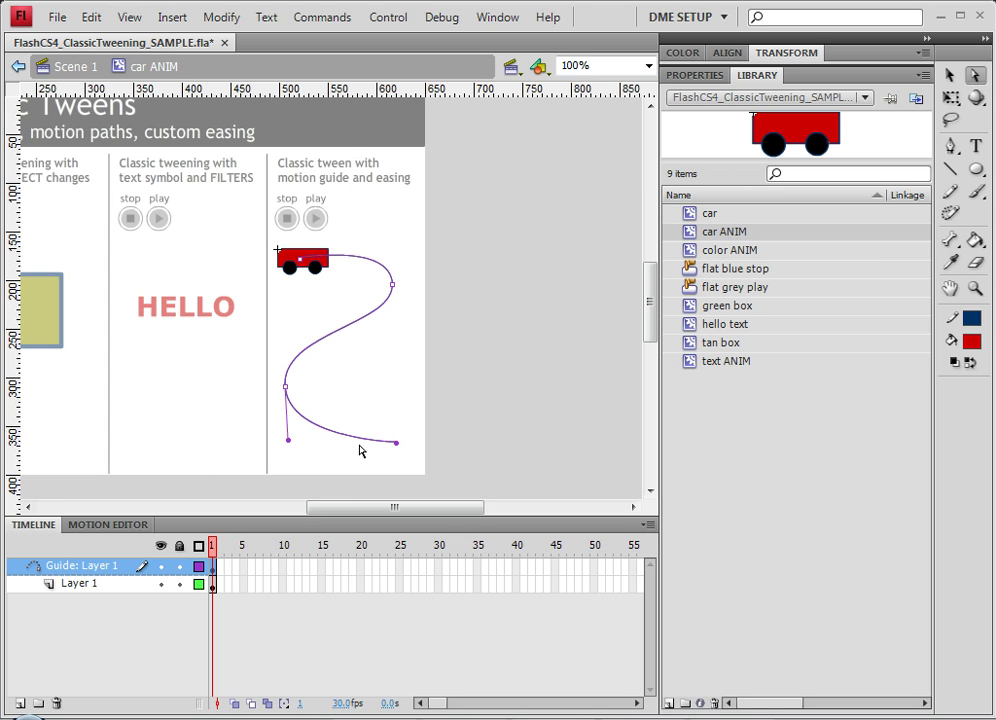
pyautogui.click(296, 447)
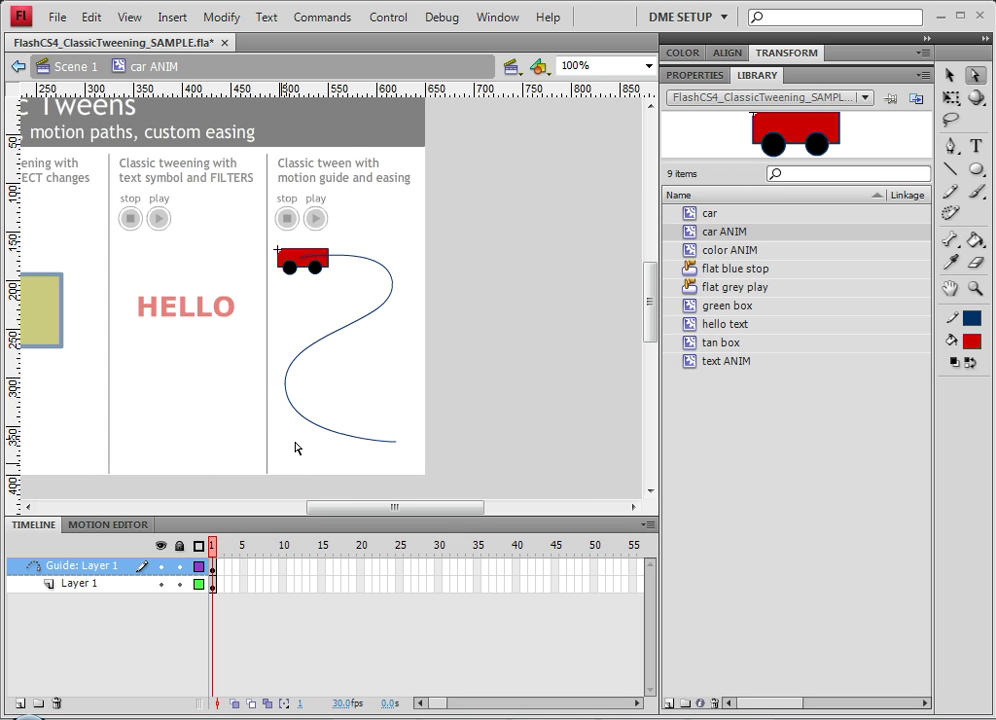
pyautogui.click(287, 388)
pyautogui.click(286, 388)
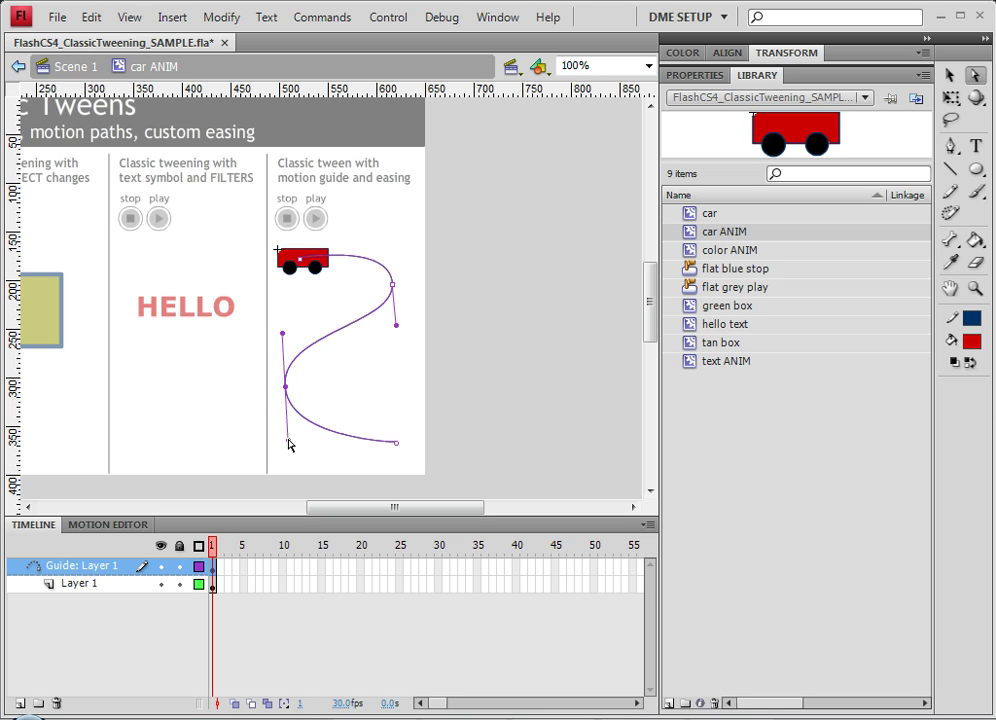
# Step: Drag the path's anchors and handles to round both bends and extend the end point
pyautogui.moveTo(288, 446); pyautogui.dragTo(285, 473)
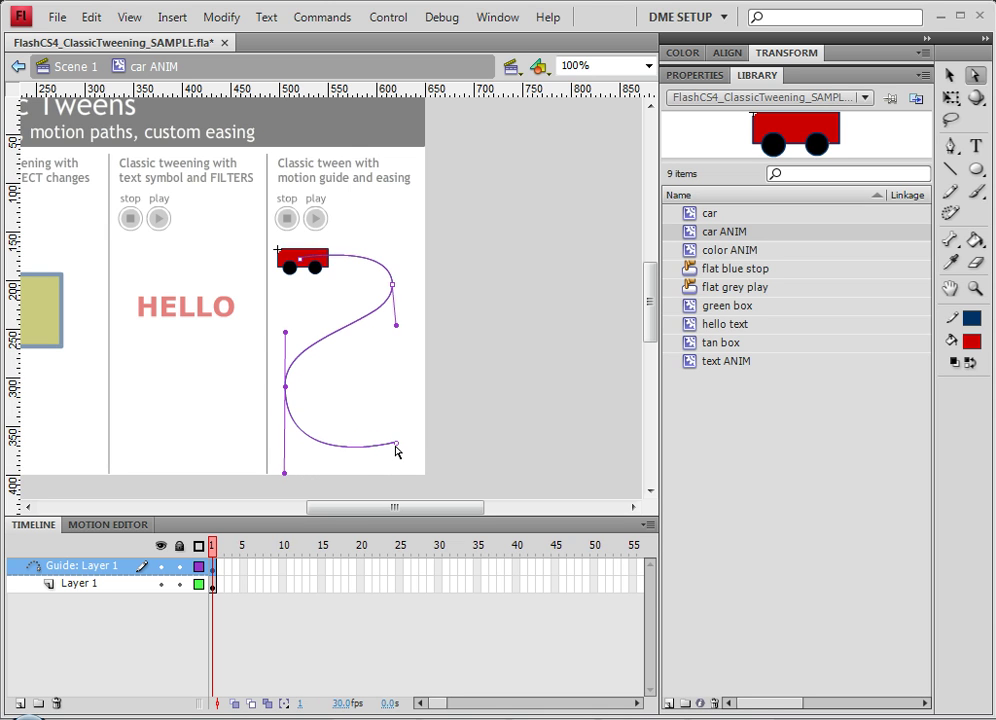
pyautogui.moveTo(397, 447)
pyautogui.mouseDown()
pyautogui.moveTo(407, 460)
pyautogui.moveTo(391, 454)
pyautogui.mouseUp()
pyautogui.moveTo(393, 289); pyautogui.dragTo(413, 249)
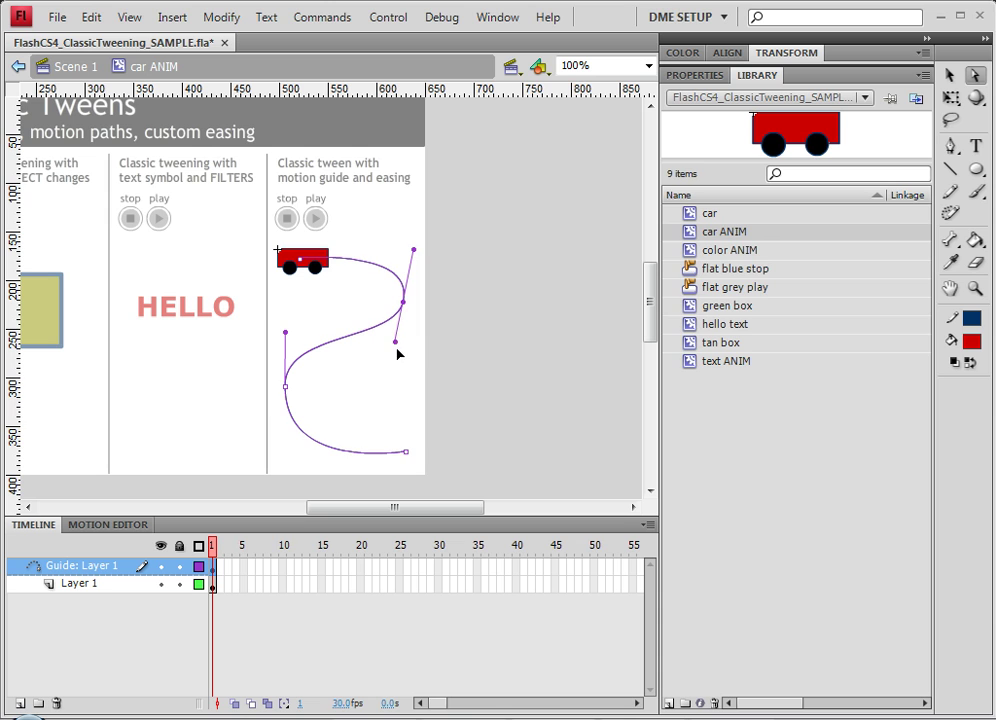
pyautogui.moveTo(397, 349); pyautogui.dragTo(401, 371)
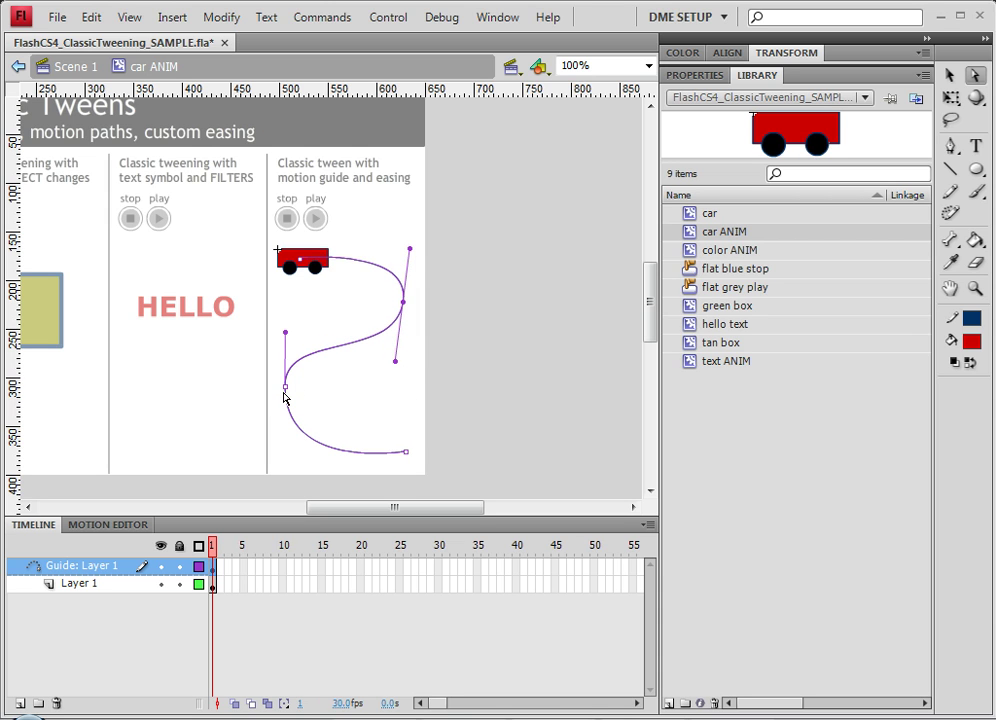
pyautogui.moveTo(285, 388); pyautogui.dragTo(280, 467)
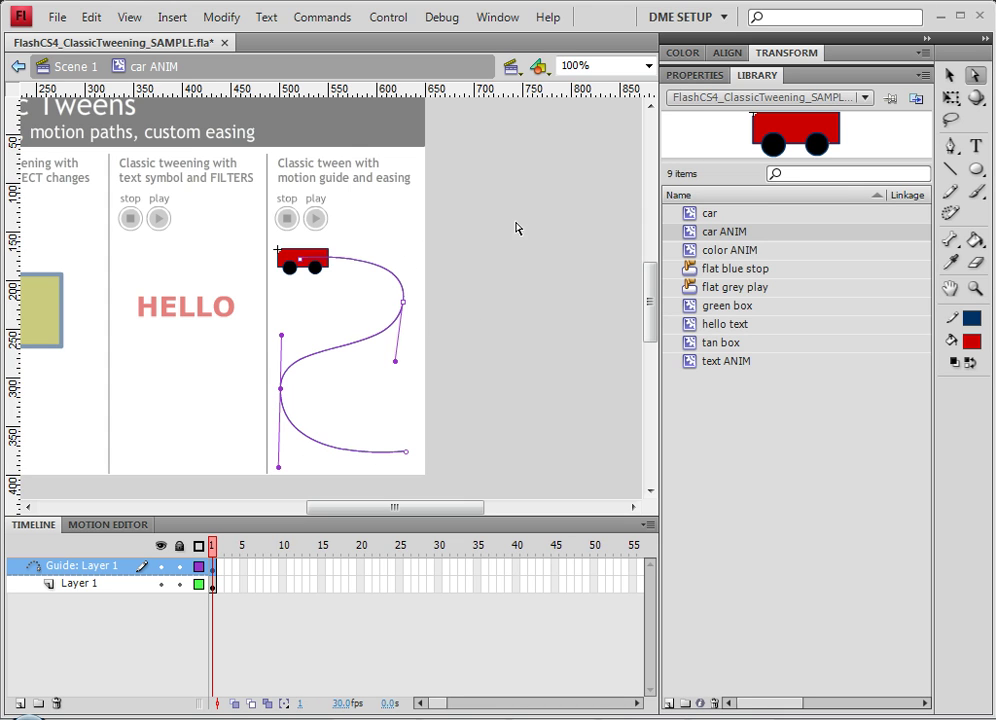
# Step: Insert a keyframe at frame 30 on the car's layer
pyautogui.click(949, 75)
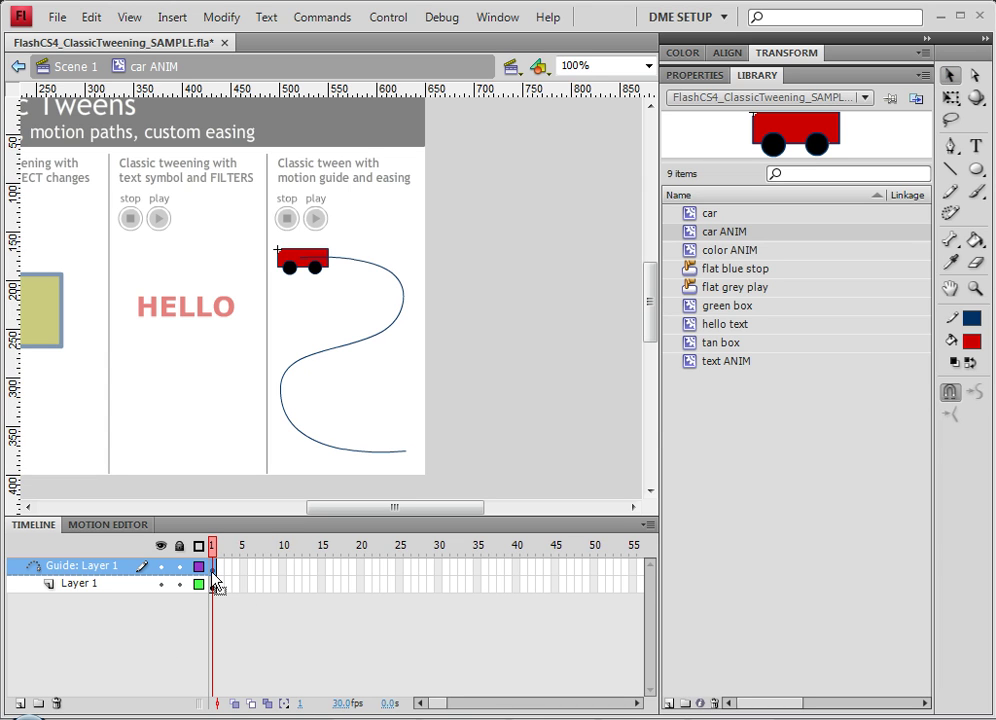
pyautogui.click(438, 584)
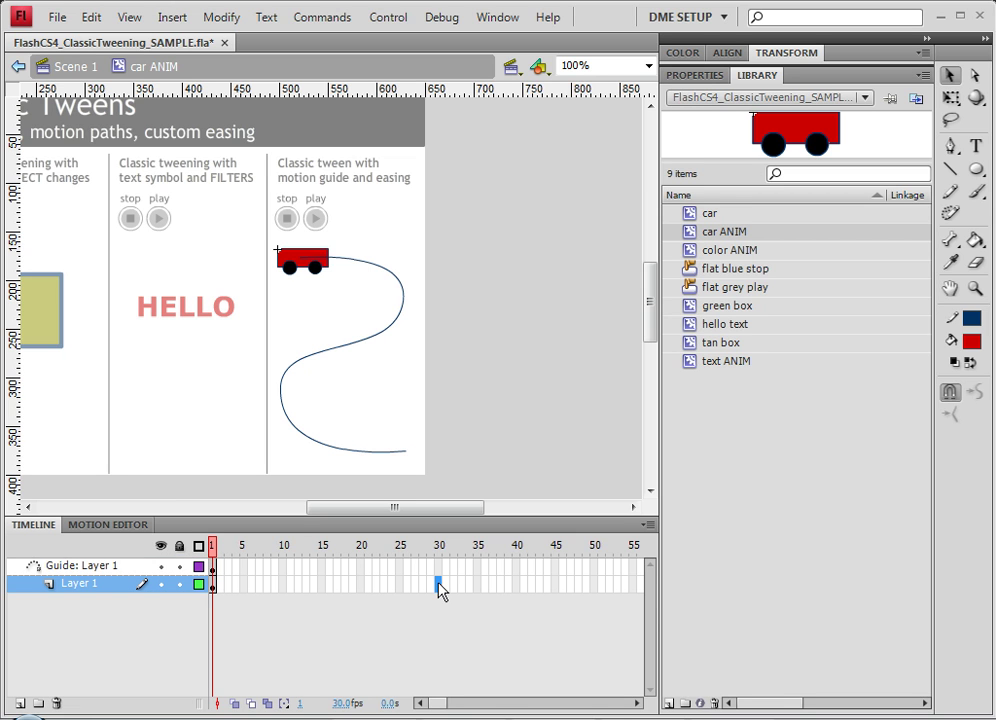
pyautogui.rightClick(438, 583)
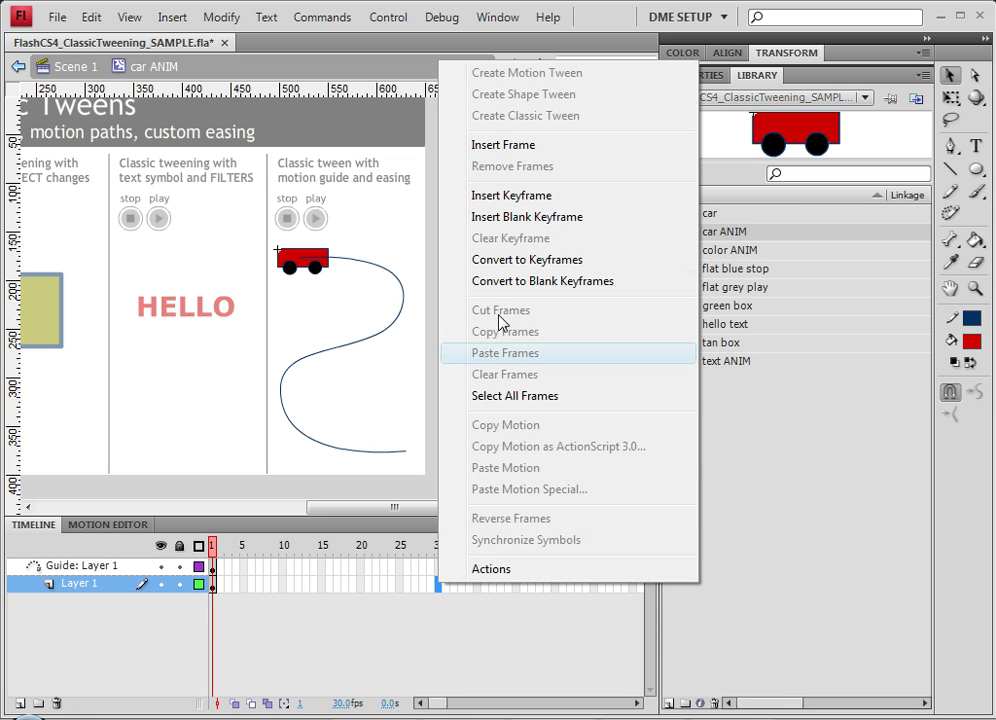
pyautogui.click(512, 196)
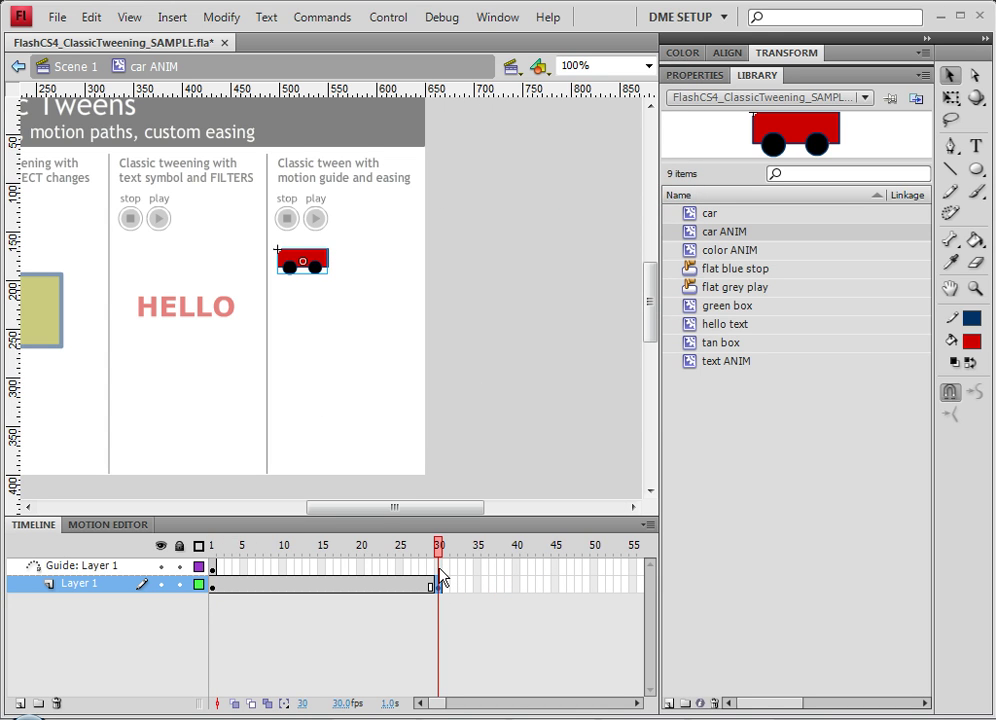
# Step: Extend the guide layer through frame 30 and select the car's frame-30 keyframe
pyautogui.rightClick(439, 567)
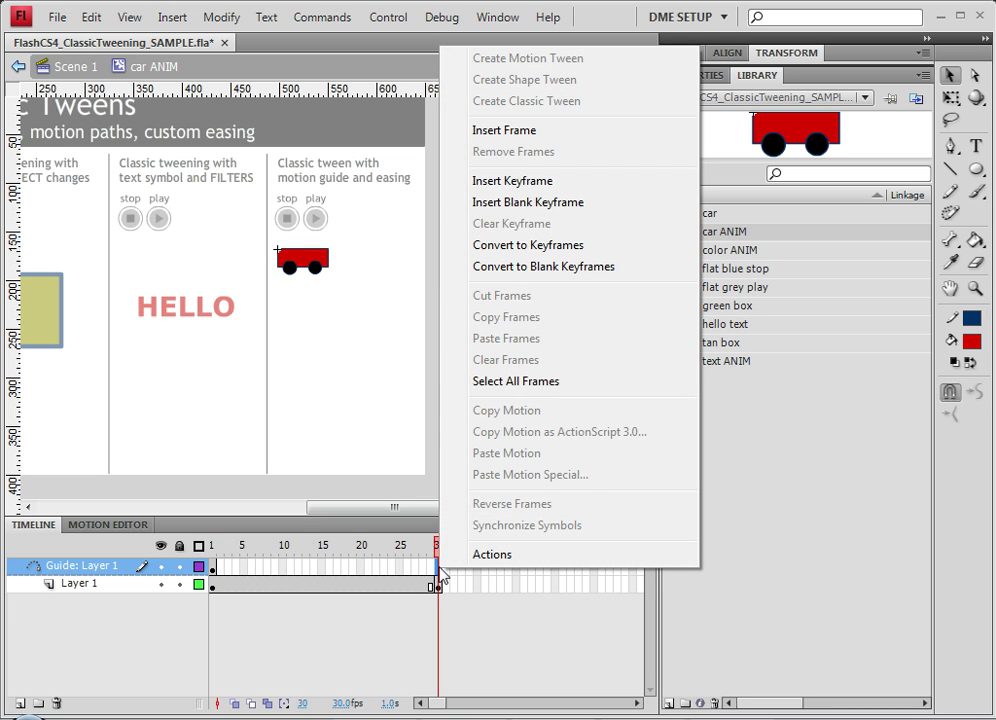
pyautogui.click(505, 131)
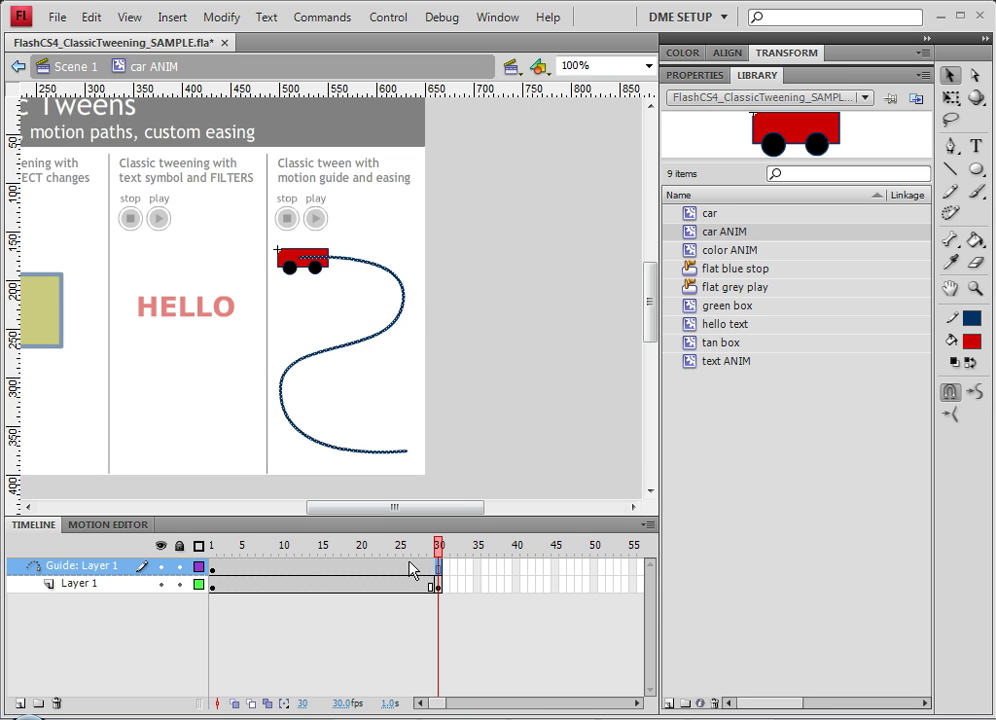
pyautogui.moveTo(396, 549); pyautogui.dragTo(229, 547)
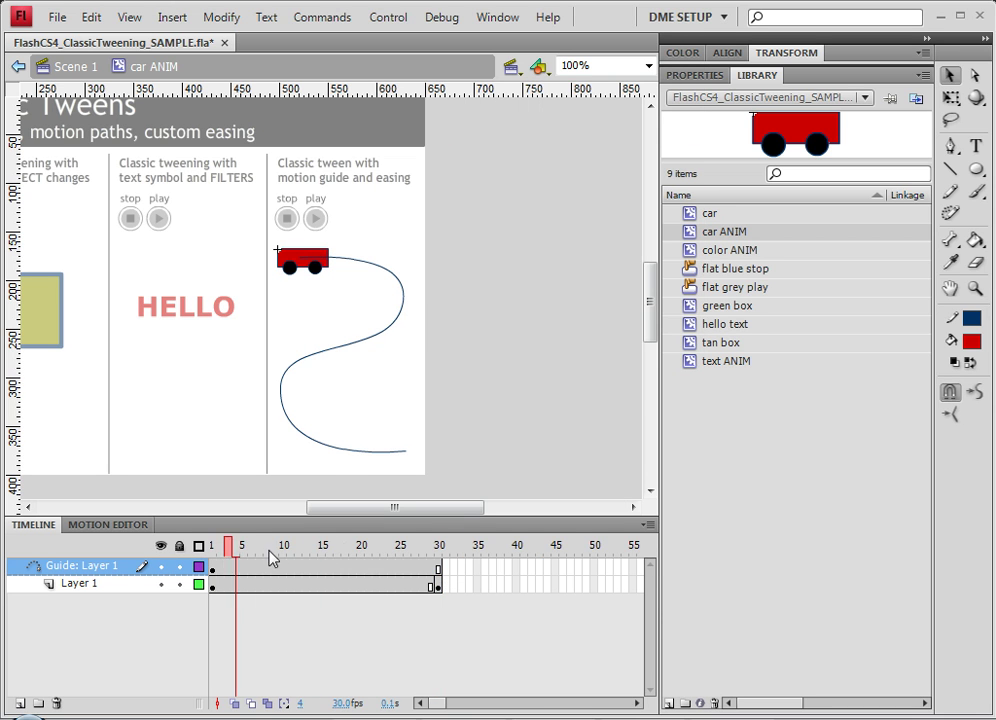
pyautogui.click(440, 545)
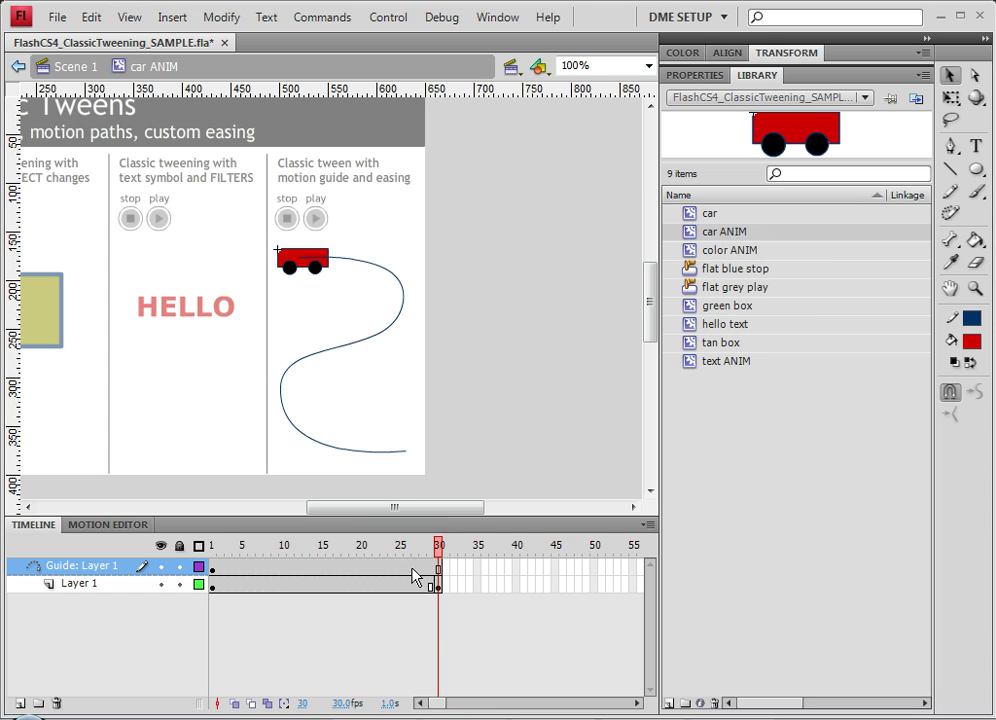
pyautogui.click(438, 586)
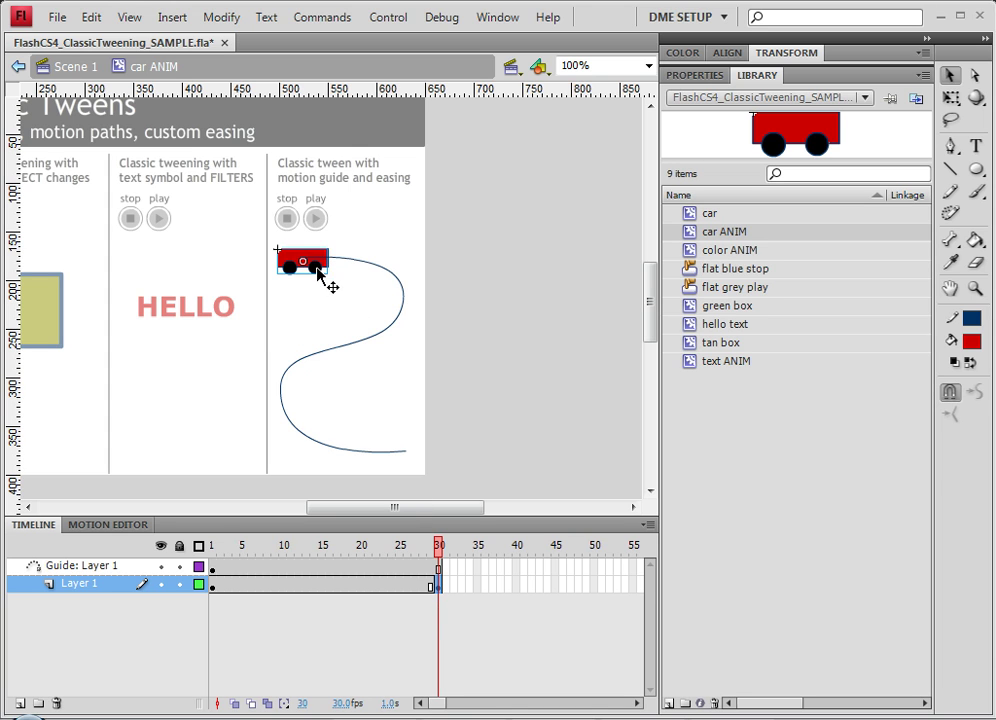
# Step: At frame 1, zoom in and snap the car's centre onto the path start, nudging up and left
pyautogui.click(214, 587)
pyautogui.click(215, 588)
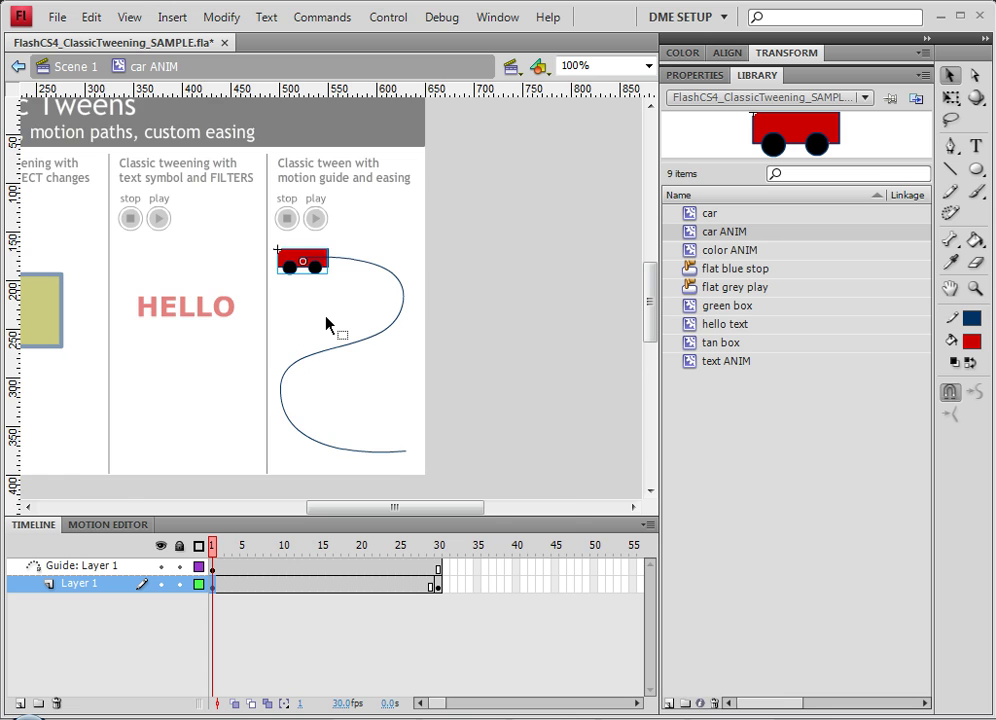
pyautogui.hotkey('ctrl', '=')
pyautogui.hotkey('ctrl', '=')
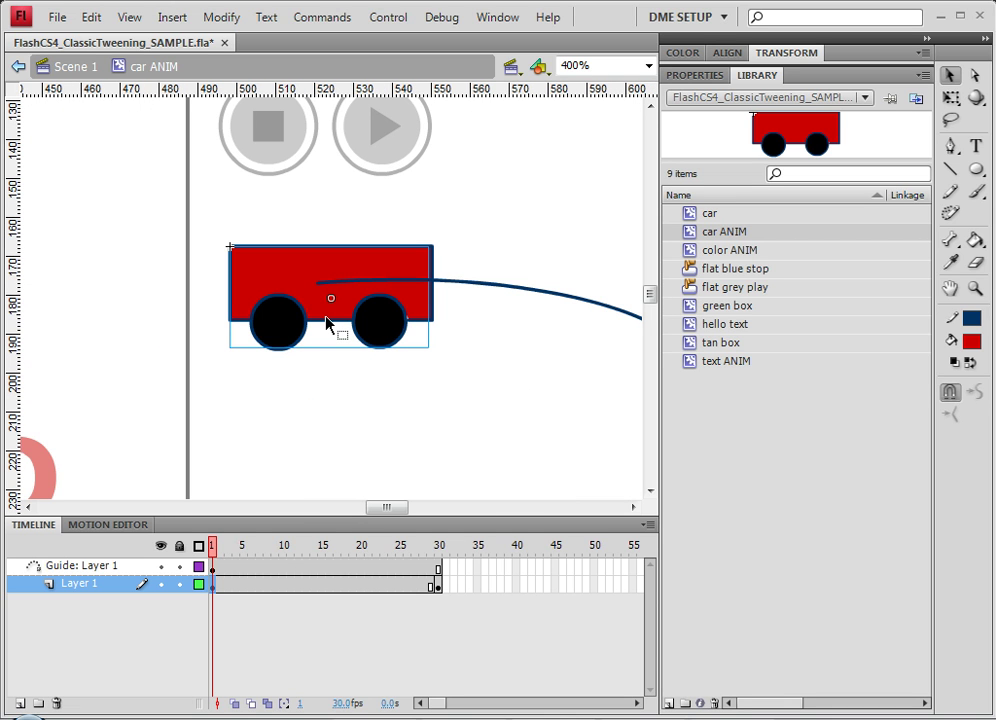
pyautogui.moveTo(327, 286)
pyautogui.mouseDown()
pyautogui.moveTo(338, 327)
pyautogui.moveTo(327, 310)
pyautogui.mouseUp()
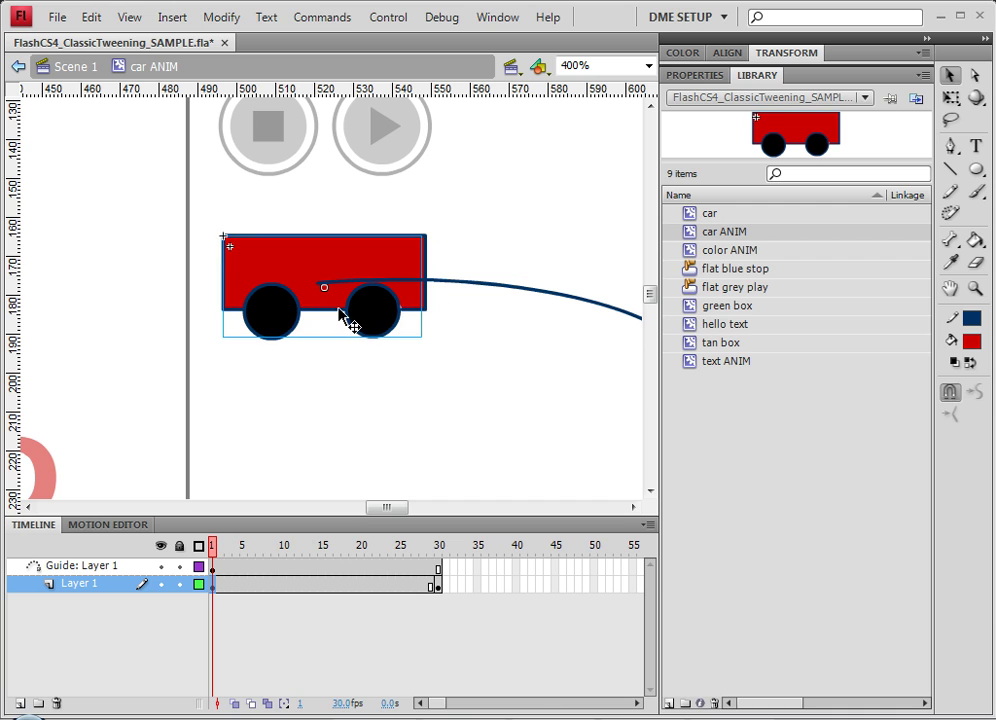
pyautogui.press('Up')
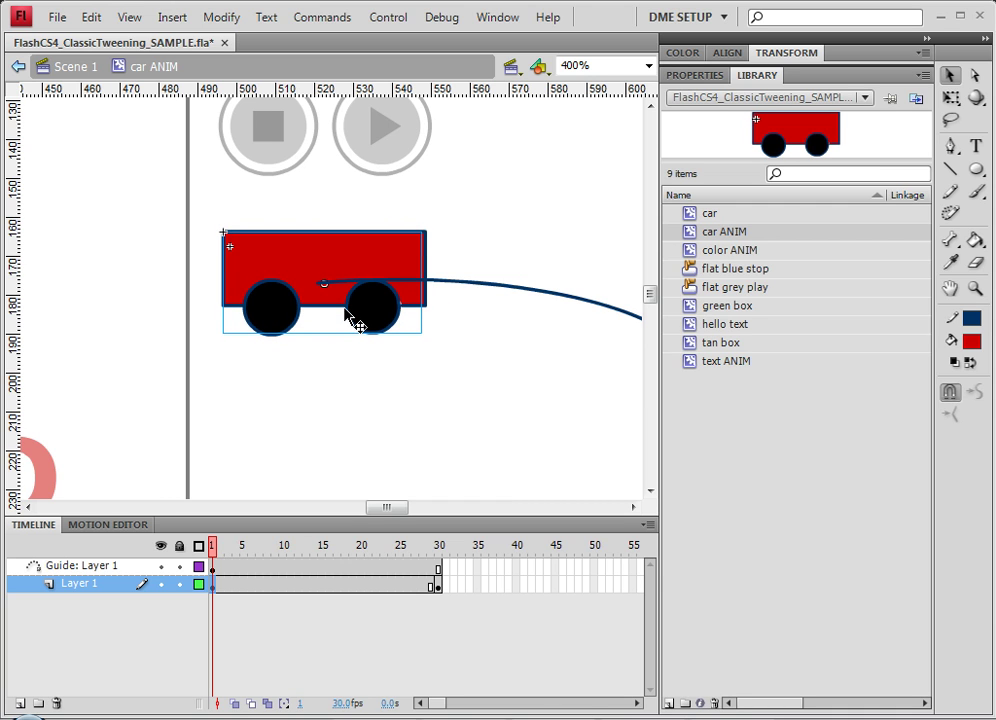
pyautogui.press('Left')
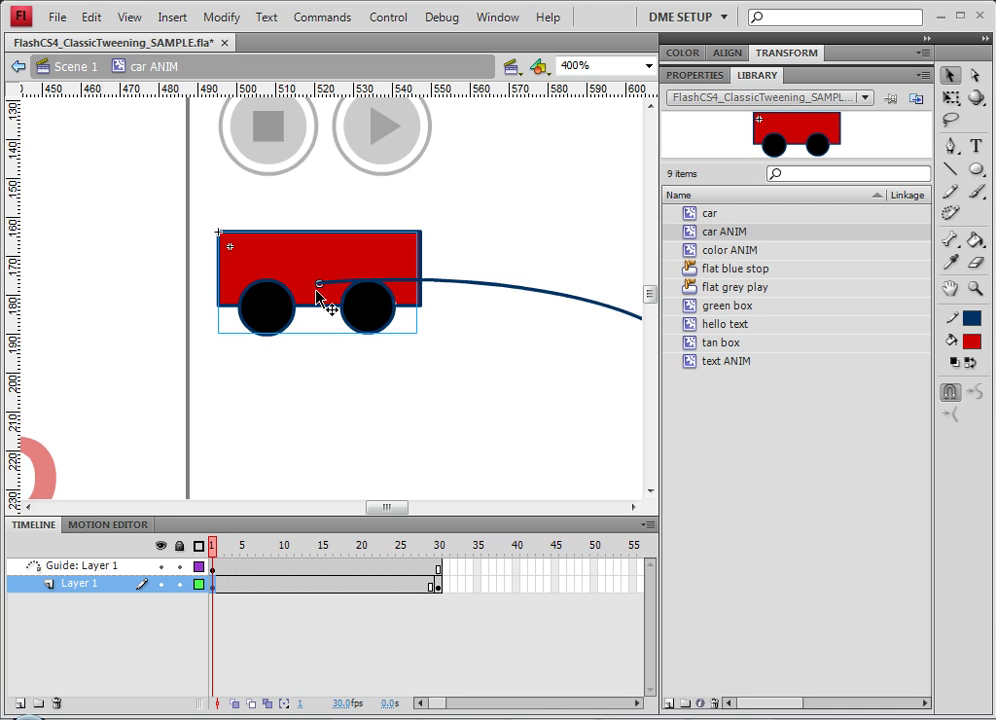
pyautogui.moveTo(510, 443); pyautogui.dragTo(256, 156)
# Step: At frame 30, drag the car down along the guide curve to the path's end
pyautogui.moveTo(311, 262); pyautogui.dragTo(462, 571)
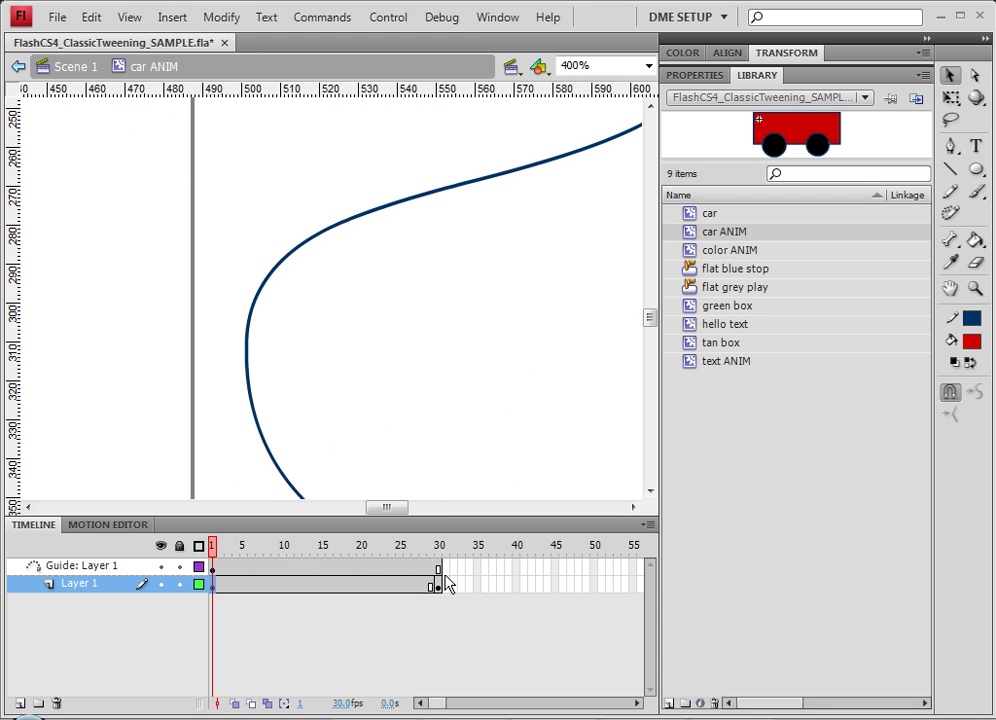
pyautogui.click(437, 585)
pyautogui.scroll(6, 432, 235)
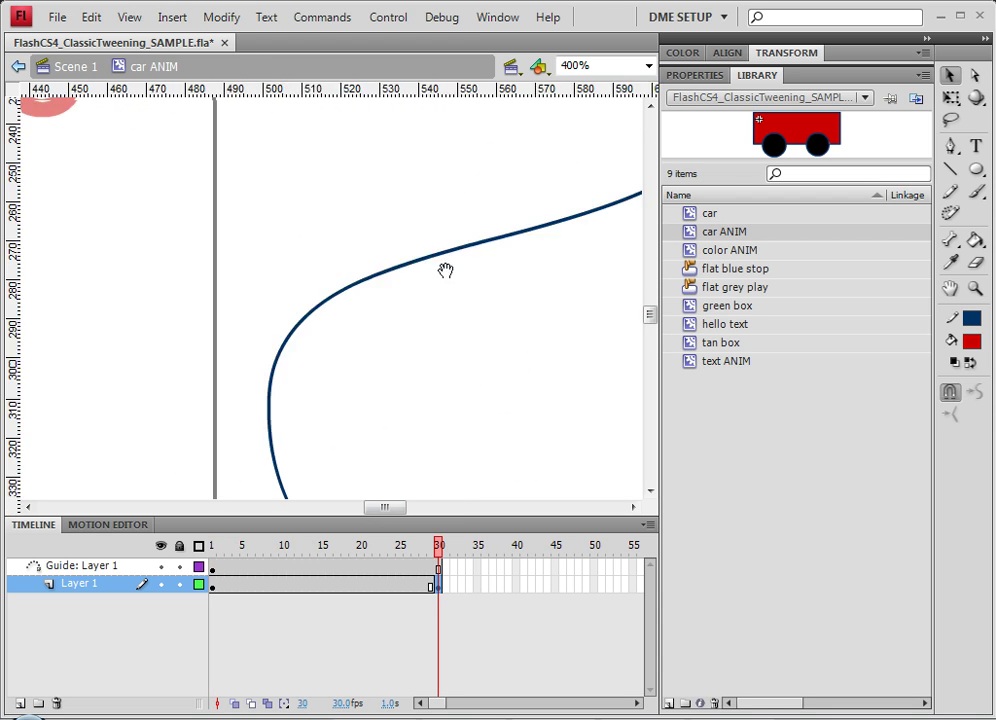
pyautogui.moveTo(357, 213); pyautogui.dragTo(440, 384)
pyautogui.moveTo(567, 369); pyautogui.dragTo(473, 168)
pyautogui.moveTo(352, 172); pyautogui.dragTo(385, 387)
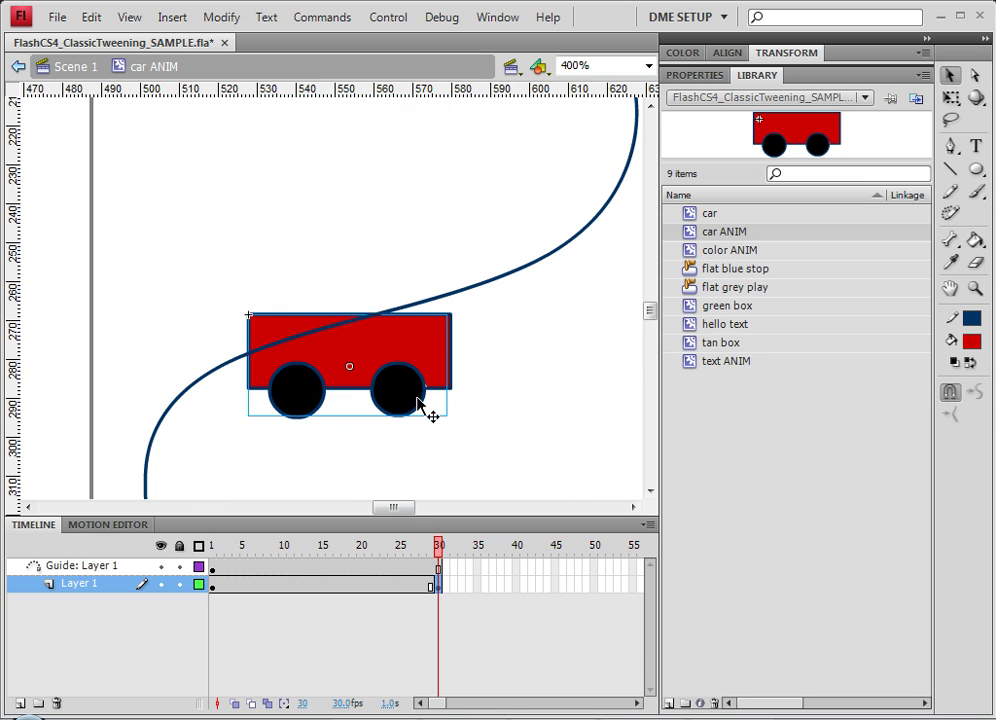
pyautogui.moveTo(523, 389); pyautogui.dragTo(462, 267)
pyautogui.moveTo(360, 228); pyautogui.dragTo(451, 193)
pyautogui.moveTo(379, 183); pyautogui.dragTo(574, 331)
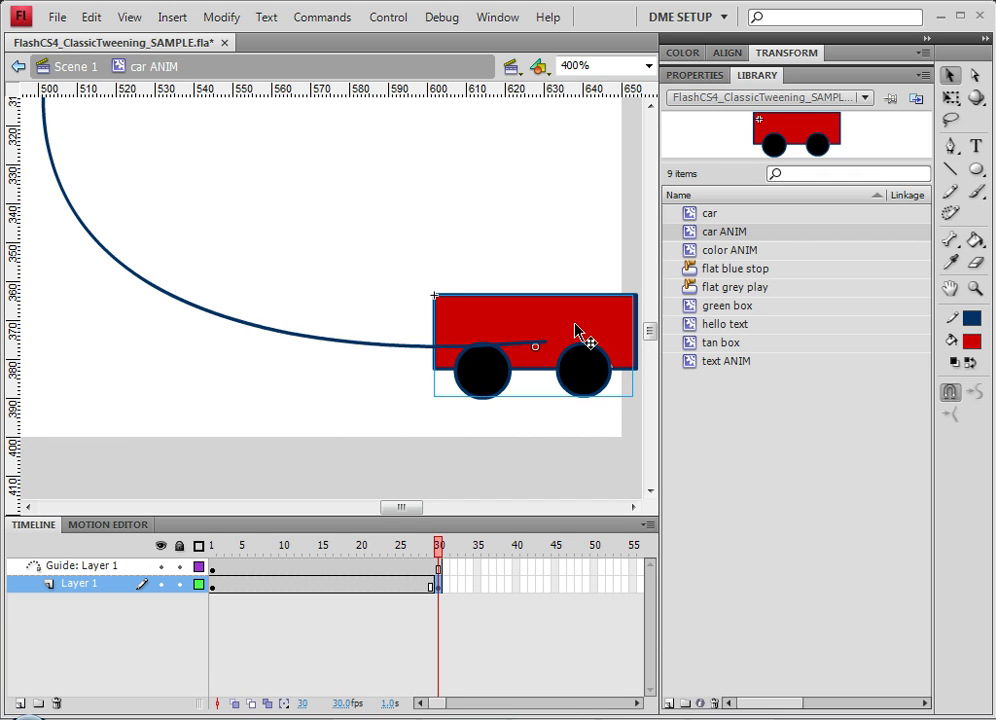
# Step: Snap the car onto the path's end and create a classic tween across frames 1–30
pyautogui.doubleClick(573, 330)
pyautogui.click(493, 213)
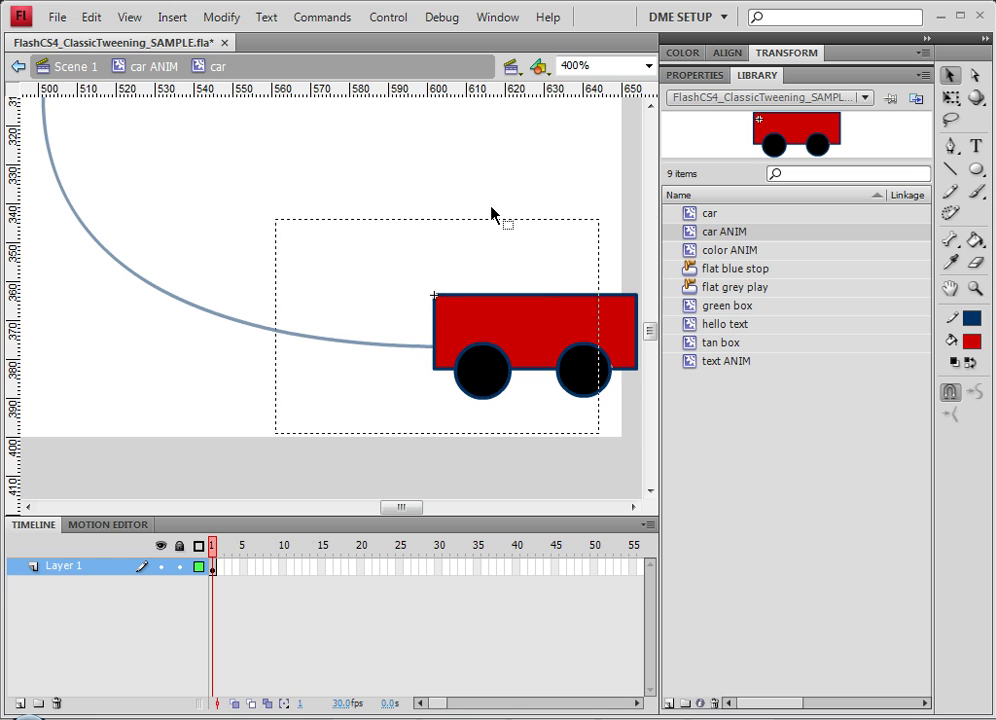
pyautogui.doubleClick(493, 213)
pyautogui.moveTo(549, 312); pyautogui.dragTo(556, 307)
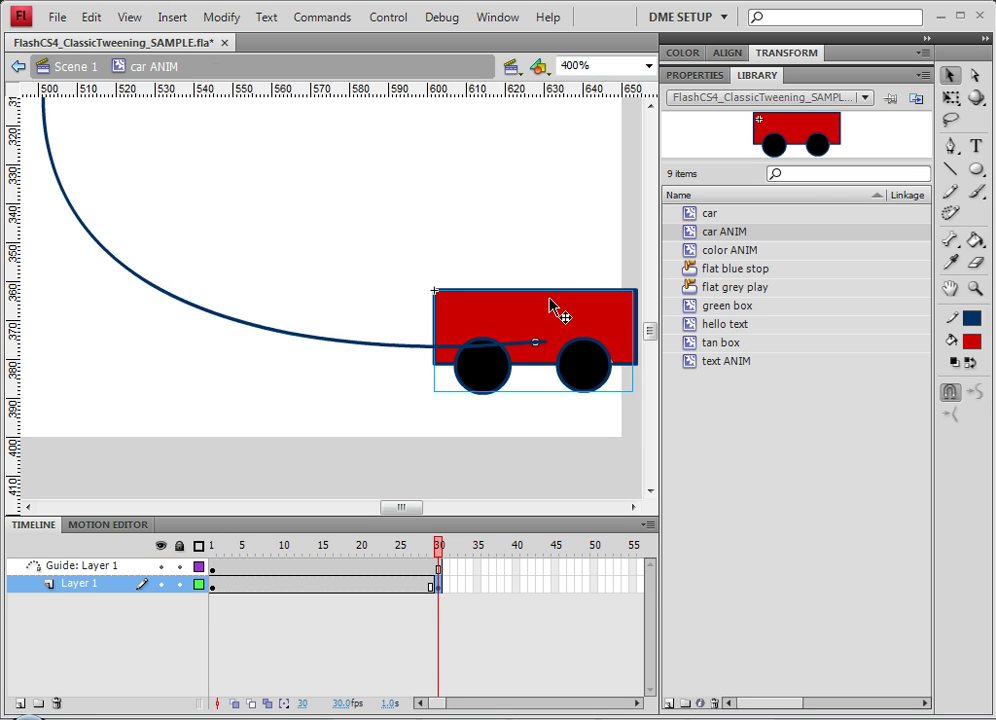
pyautogui.rightClick(369, 587)
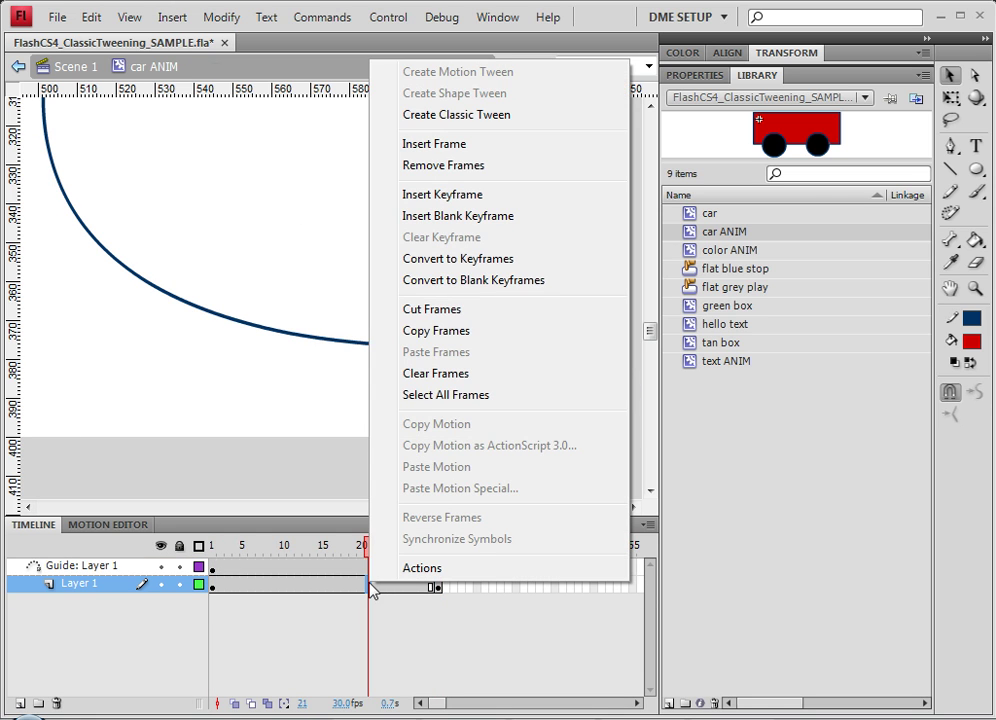
pyautogui.click(482, 122)
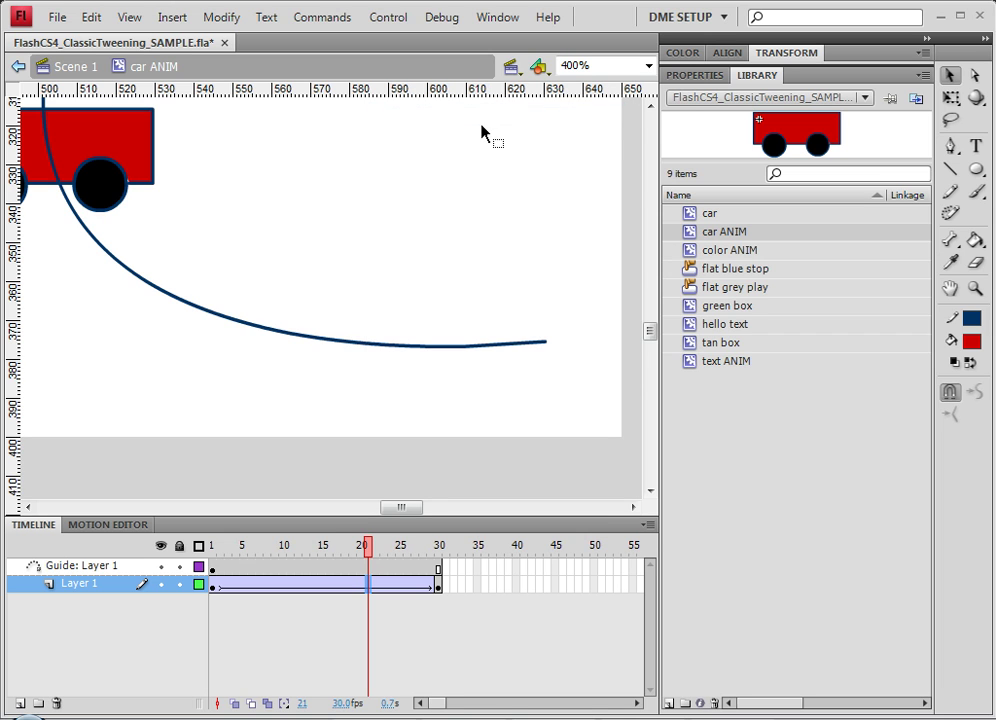
# Step: Zoom out and scrub the tween to preview the car's motion near frame 30
pyautogui.hotkey('ctrl', '-')
pyautogui.hotkey('ctrl', '-')
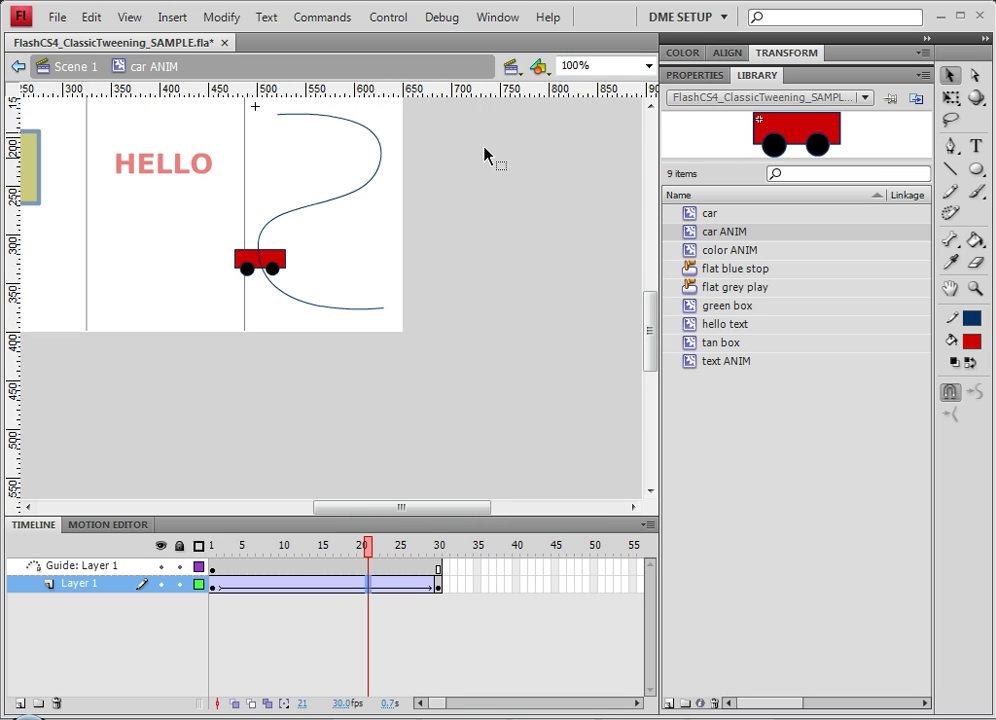
pyautogui.moveTo(370, 557)
pyautogui.mouseDown()
pyautogui.moveTo(213, 552)
pyautogui.moveTo(445, 553)
pyautogui.moveTo(211, 555)
pyautogui.moveTo(357, 557)
pyautogui.mouseUp()
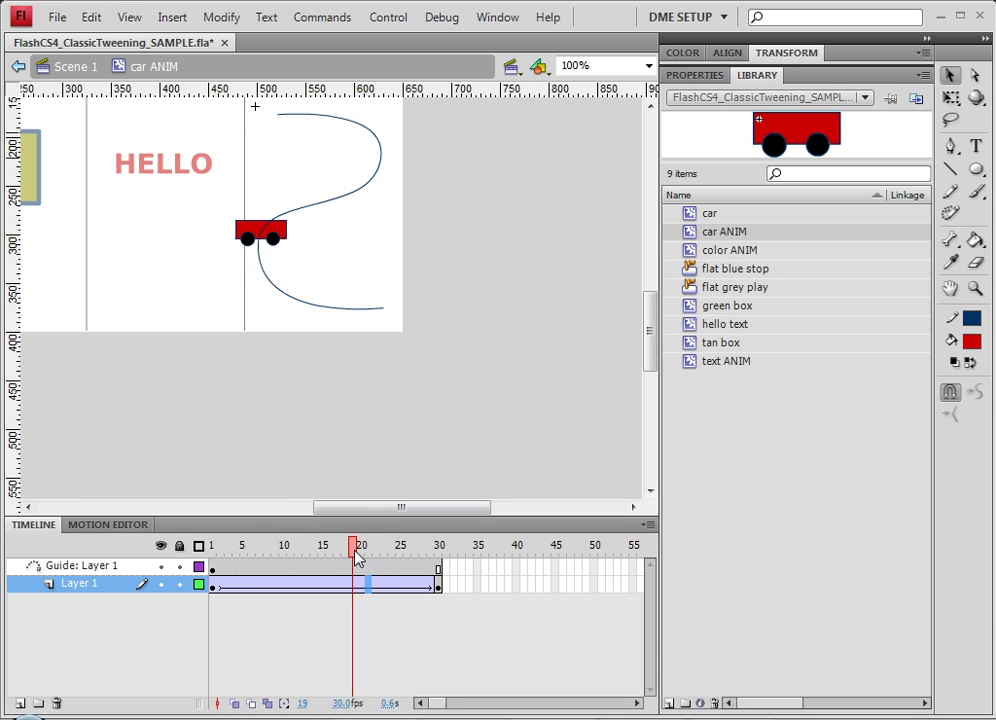
pyautogui.click(438, 587)
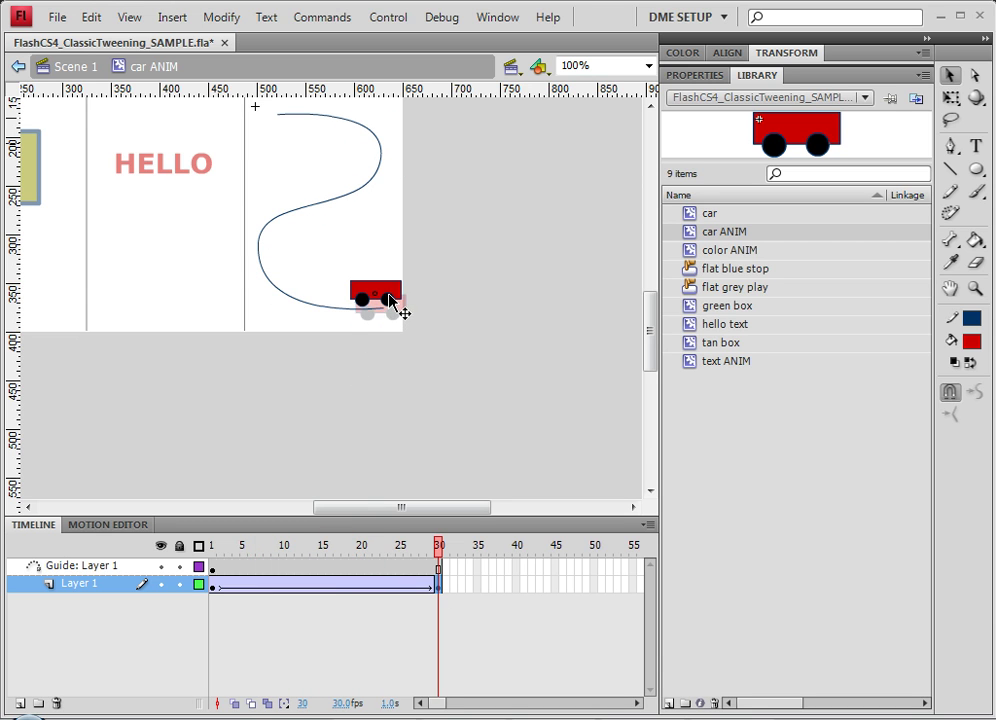
pyautogui.moveTo(436, 551); pyautogui.dragTo(406, 546)
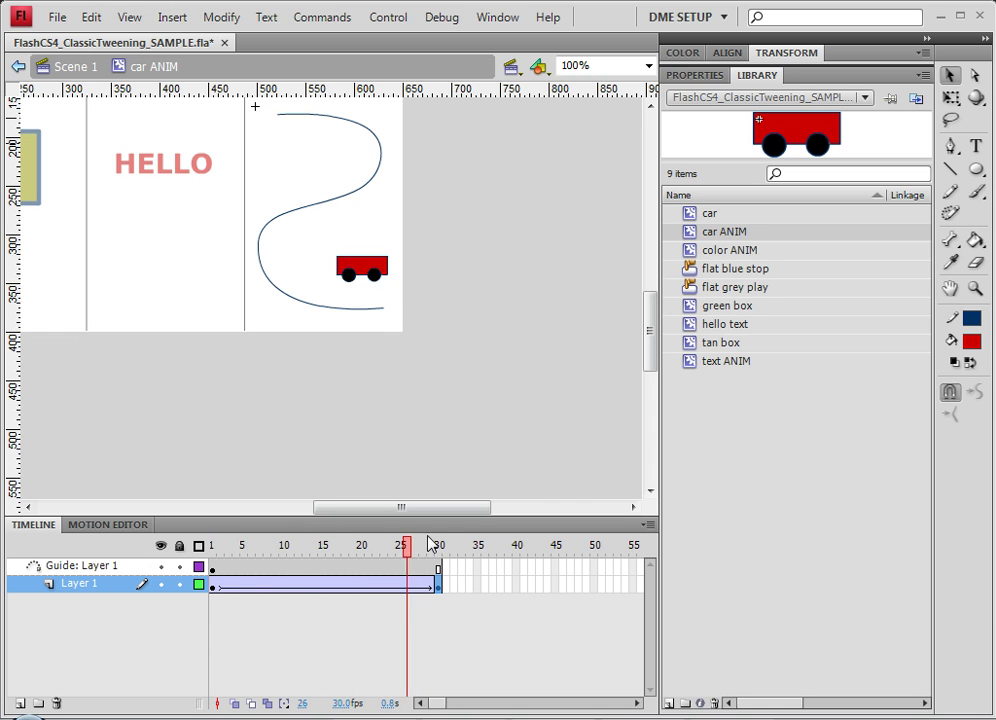
# Step: Re-snap the car to the path end at frame 30 and show a tween frame's properties
pyautogui.click(438, 545)
pyautogui.moveTo(400, 309)
pyautogui.mouseDown()
pyautogui.moveTo(390, 307)
pyautogui.moveTo(396, 313)
pyautogui.mouseUp()
pyautogui.moveTo(438, 546); pyautogui.dragTo(251, 545)
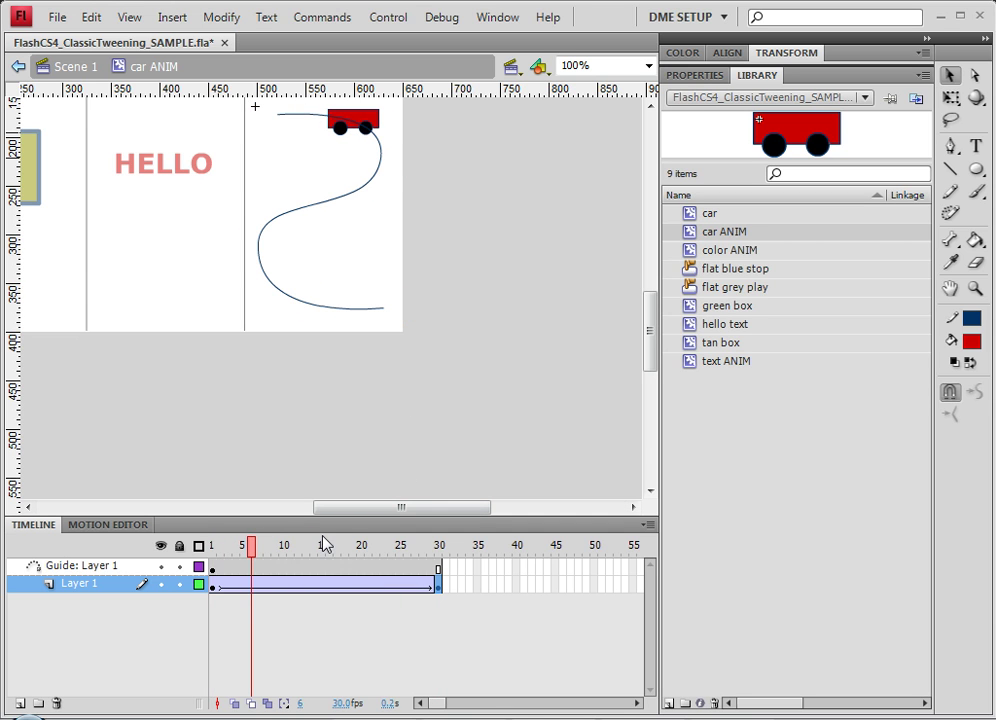
pyautogui.click(291, 588)
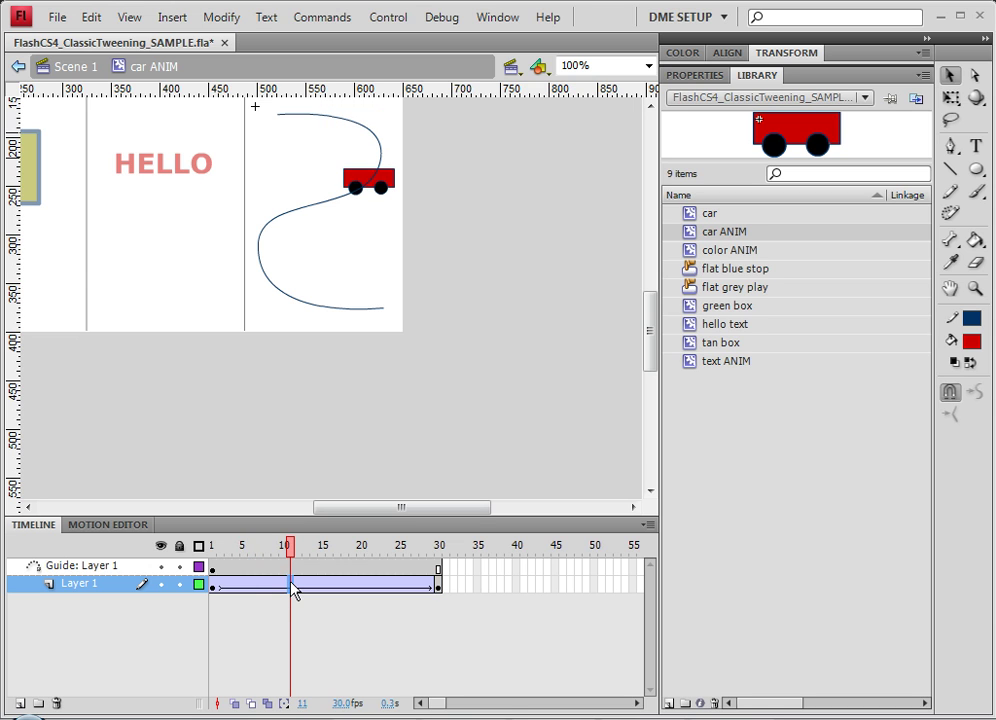
pyautogui.click(712, 78)
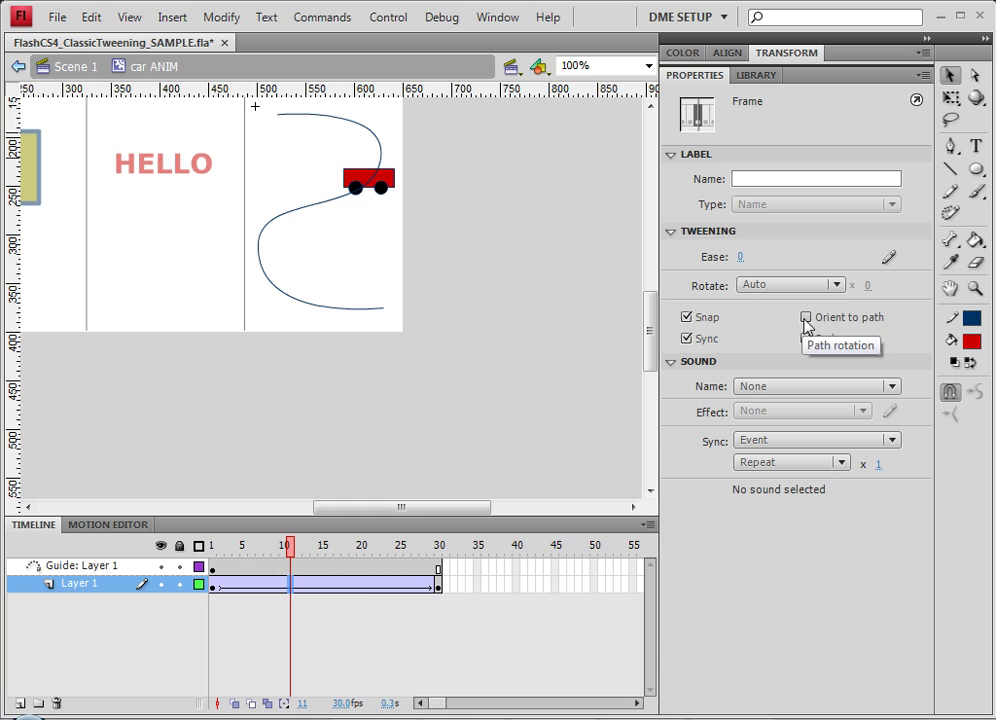
# Step: Turn on Orient to path for the tween and scrub to check the car rotating along the curve
pyautogui.click(340, 588)
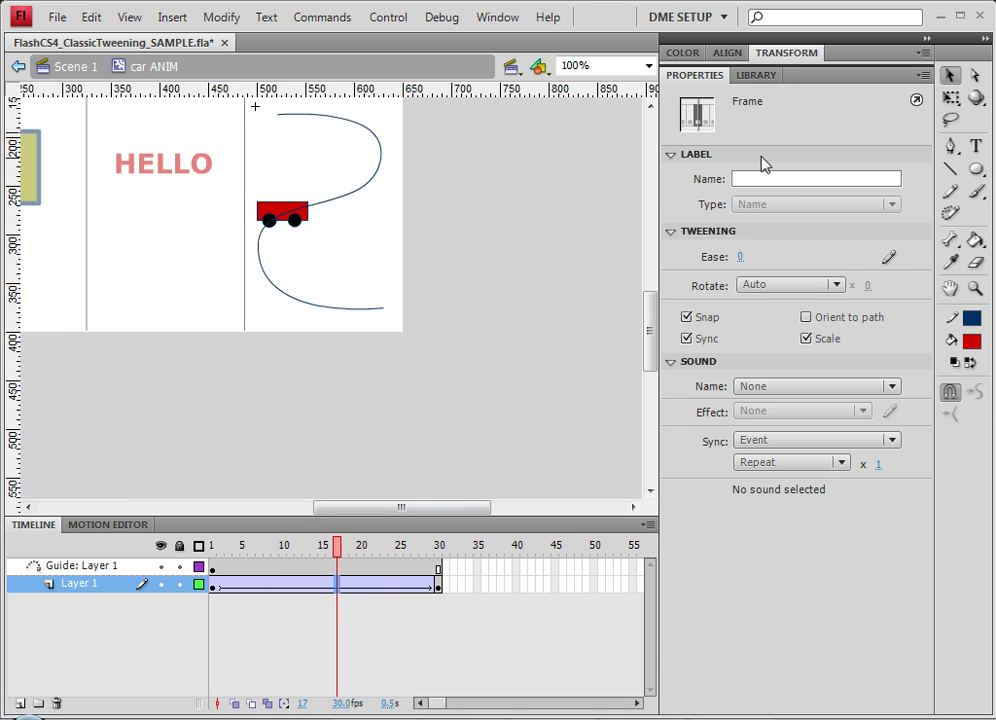
pyautogui.click(808, 318)
pyautogui.moveTo(339, 554); pyautogui.dragTo(190, 553)
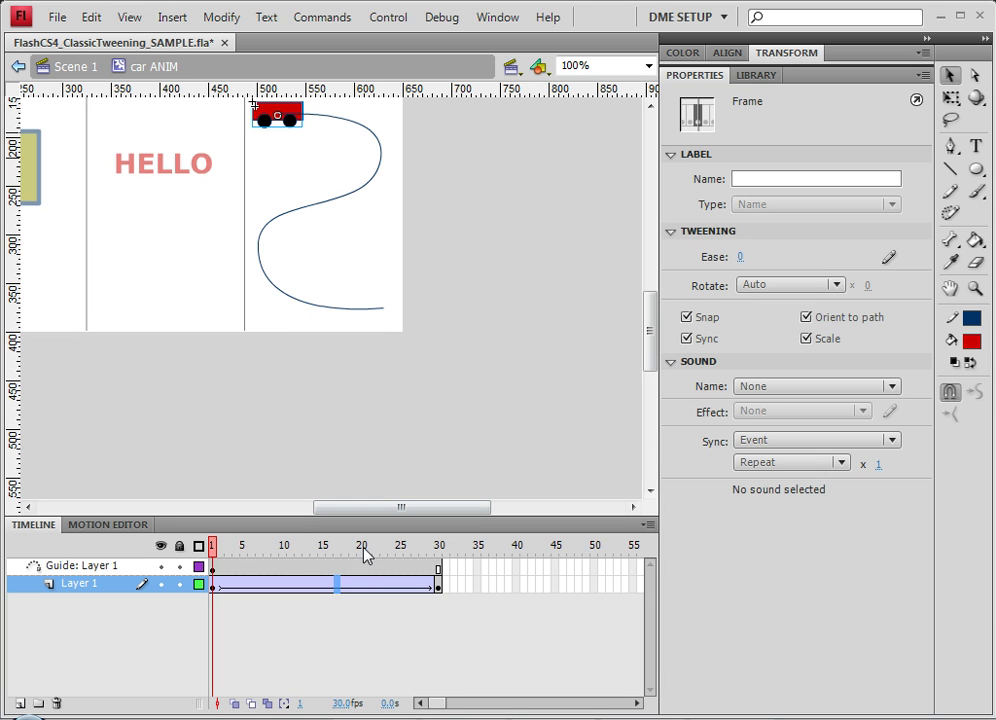
pyautogui.moveTo(366, 556); pyautogui.dragTo(406, 562)
pyautogui.click(380, 494)
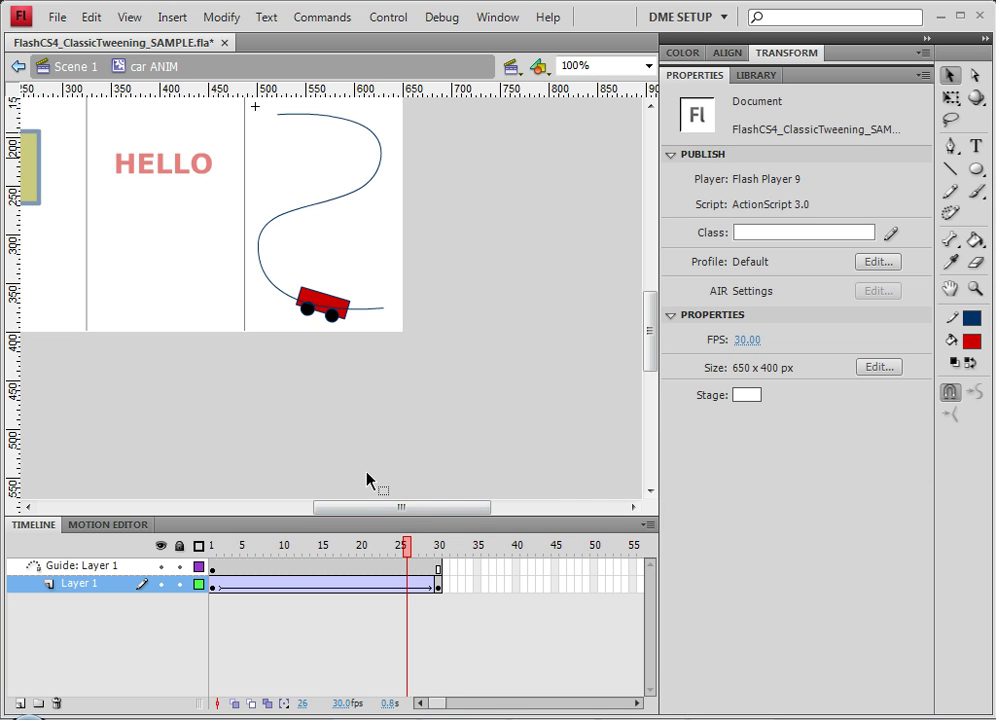
pyautogui.click(365, 590)
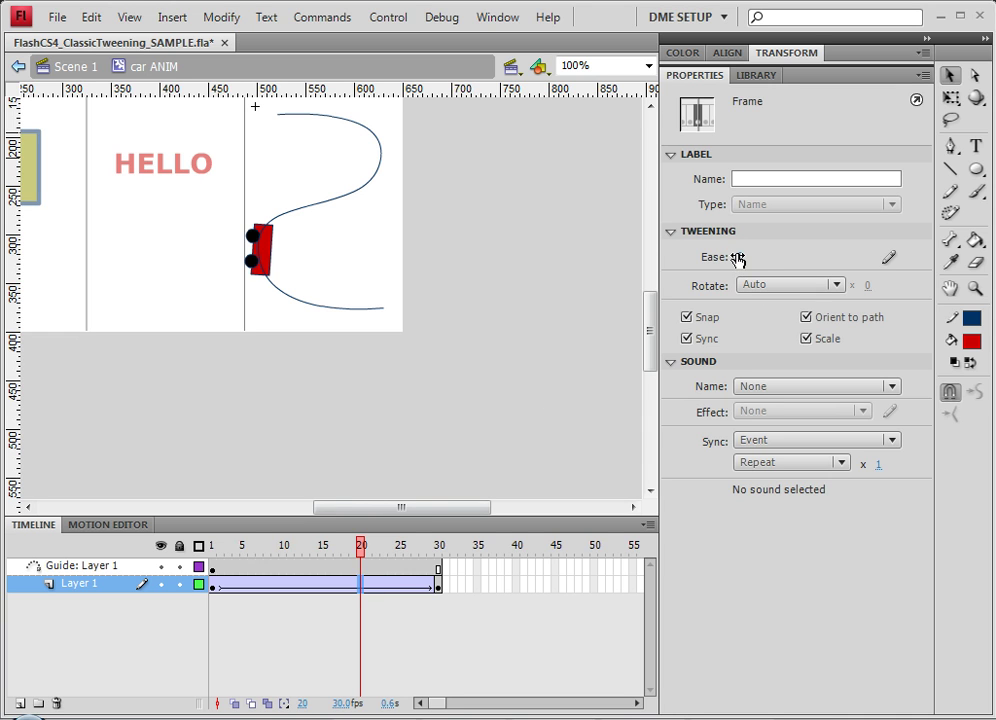
# Step: Adjust the tween's Ease value and open the Custom Ease In / Ease Out editor
pyautogui.moveTo(737, 257); pyautogui.dragTo(664, 256)
pyautogui.moveTo(596, 255); pyautogui.dragTo(805, 260)
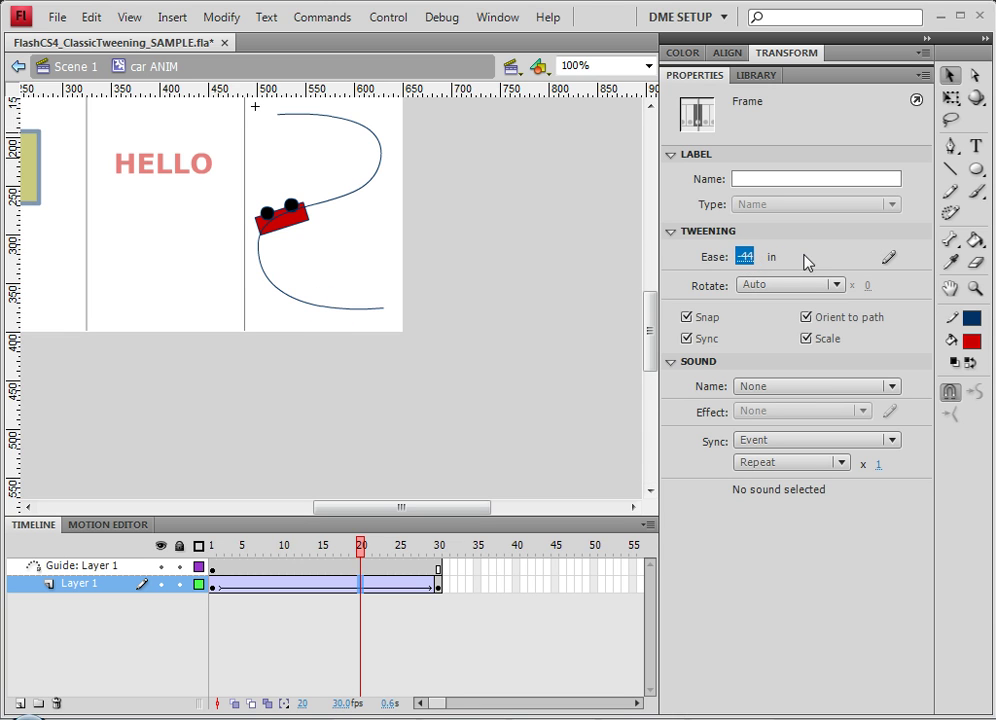
pyautogui.click(889, 259)
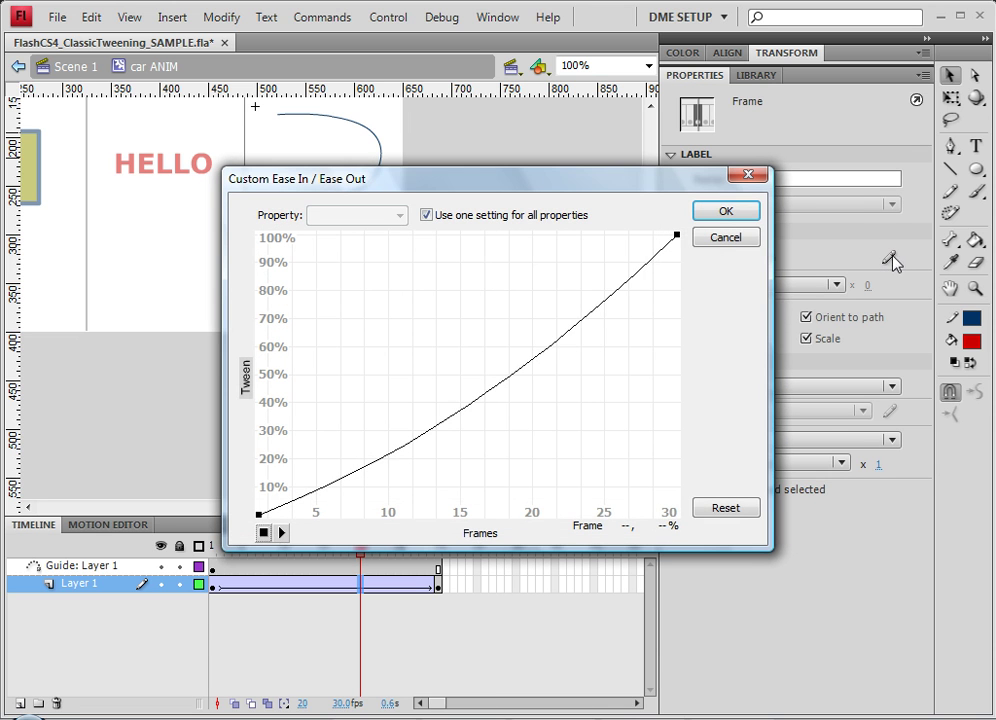
pyautogui.moveTo(408, 188); pyautogui.dragTo(489, 222)
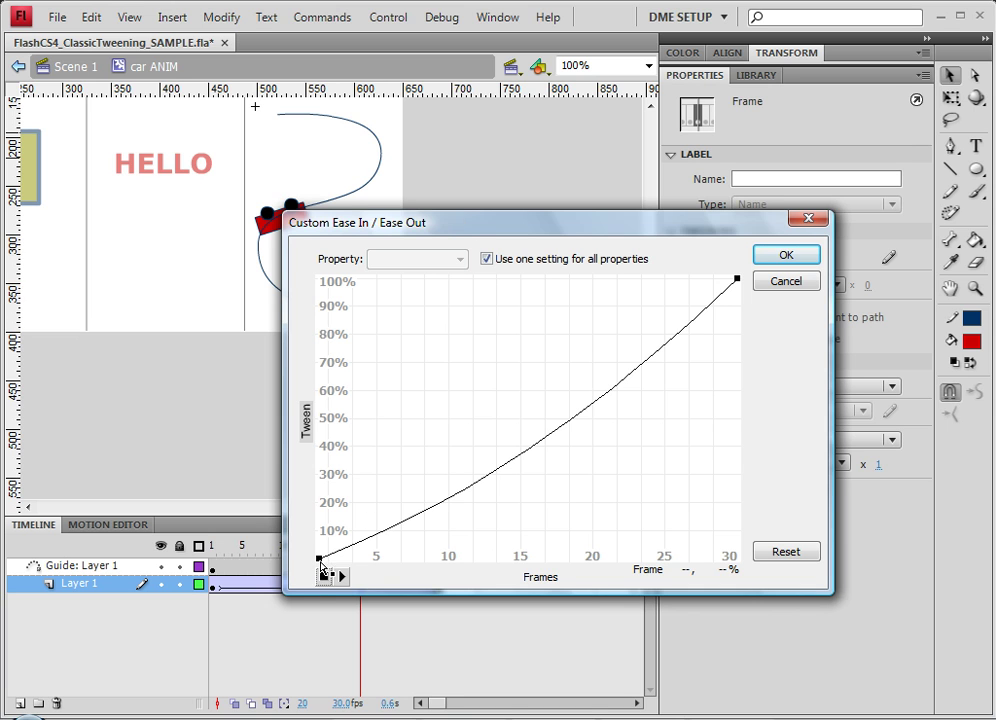
# Step: Shape an ease-in/ease-out S-curve, confirm it, and play the tween to check the motion
pyautogui.click(318, 558)
pyautogui.moveTo(458, 510); pyautogui.dragTo(521, 547)
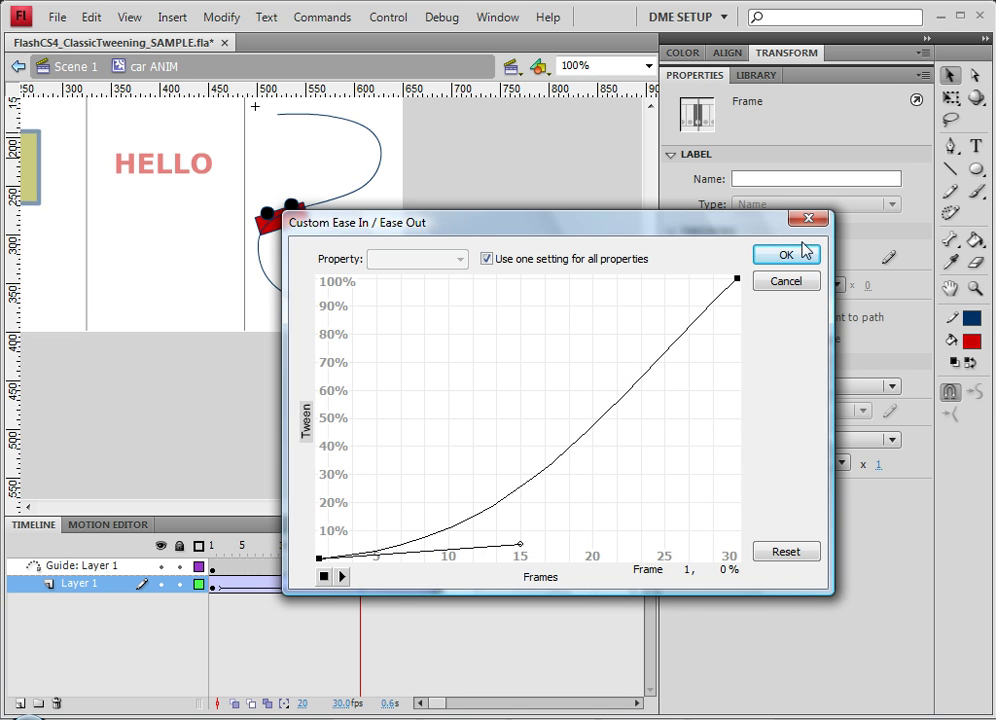
pyautogui.click(737, 280)
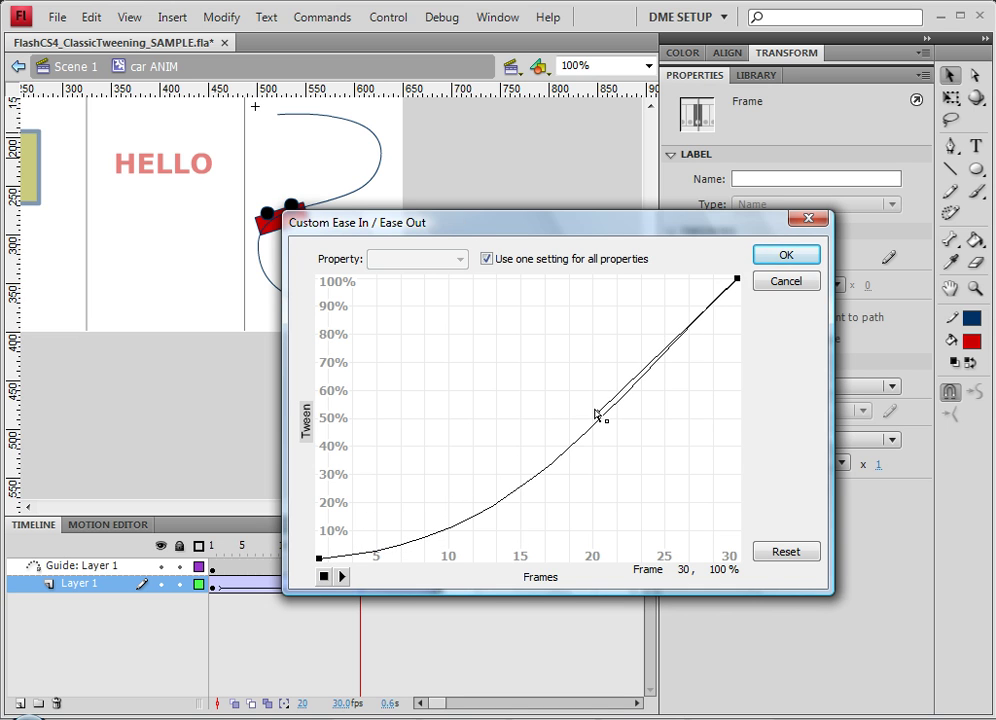
pyautogui.moveTo(600, 415); pyautogui.dragTo(414, 305)
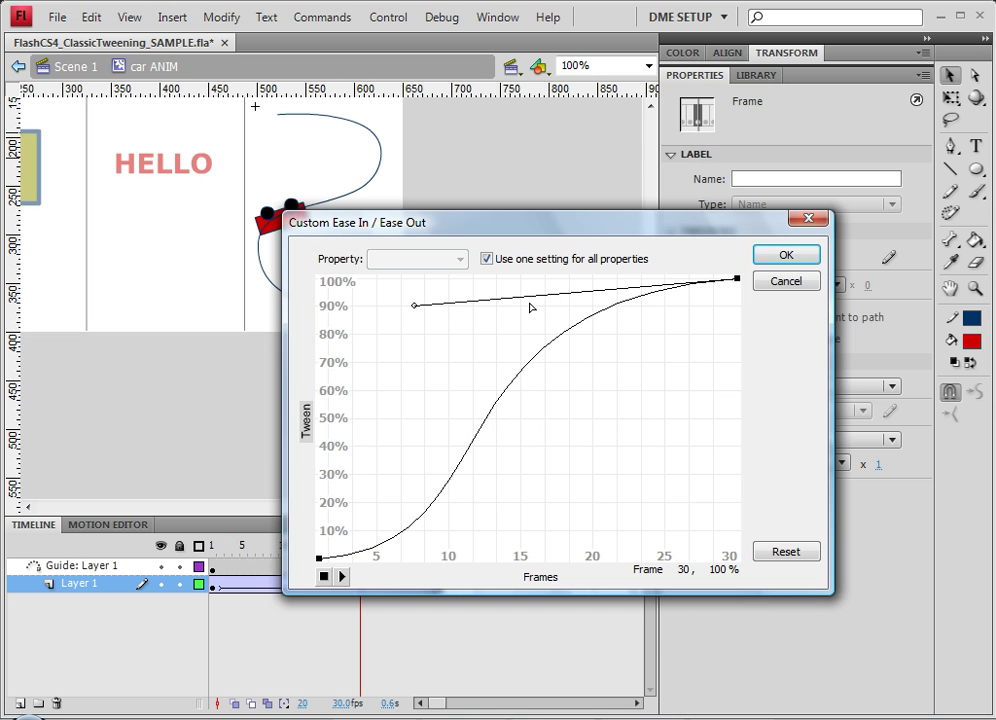
pyautogui.click(782, 256)
pyautogui.press('Return')
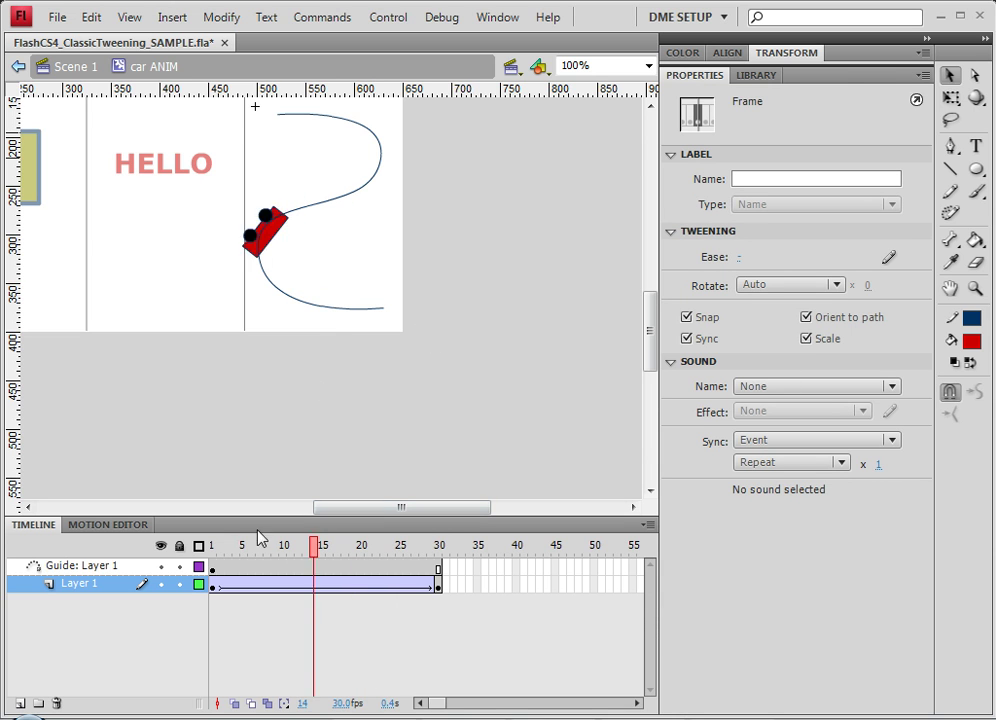
pyautogui.moveTo(198, 538); pyautogui.dragTo(362, 548)
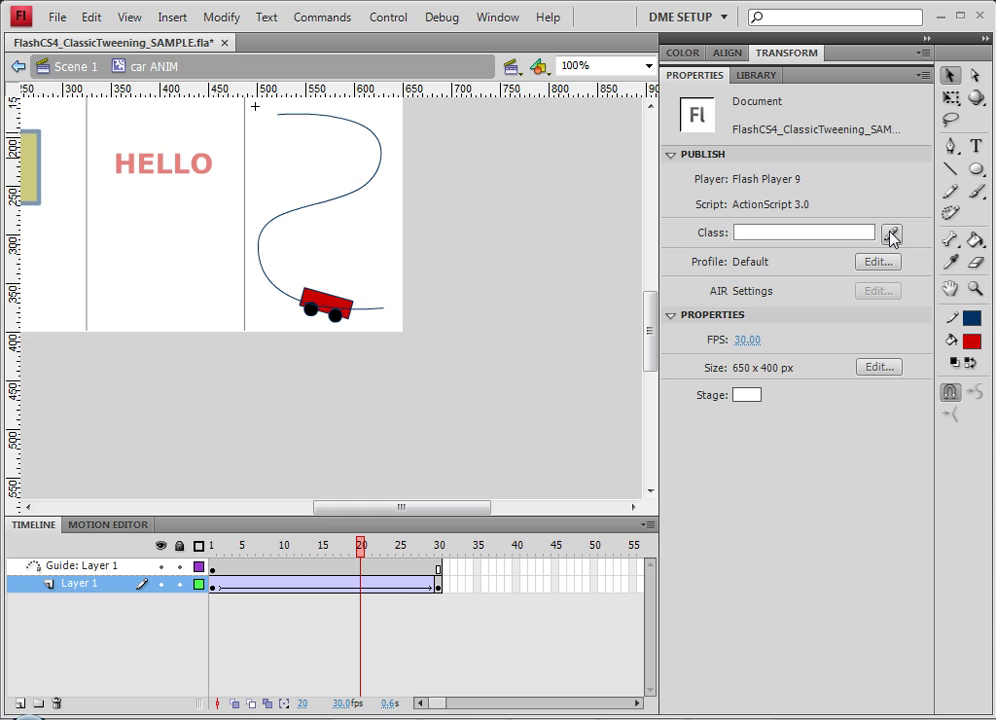
# Step: Add two points to the car tween's custom ease curve, raising the first and lowering the second to 50%
pyautogui.click(322, 588)
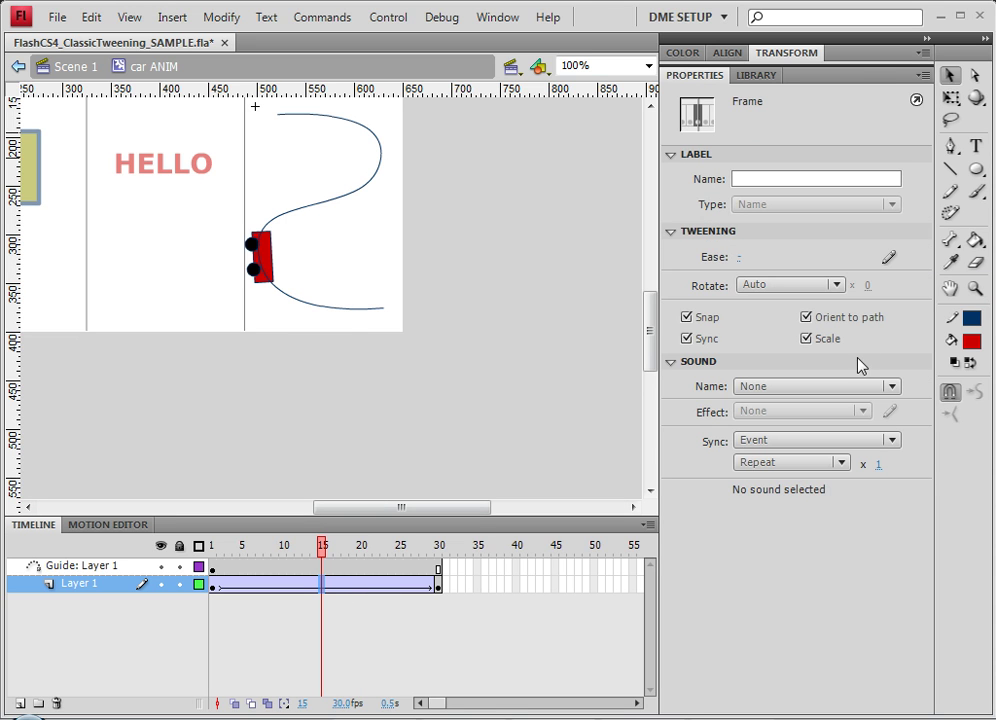
pyautogui.click(886, 261)
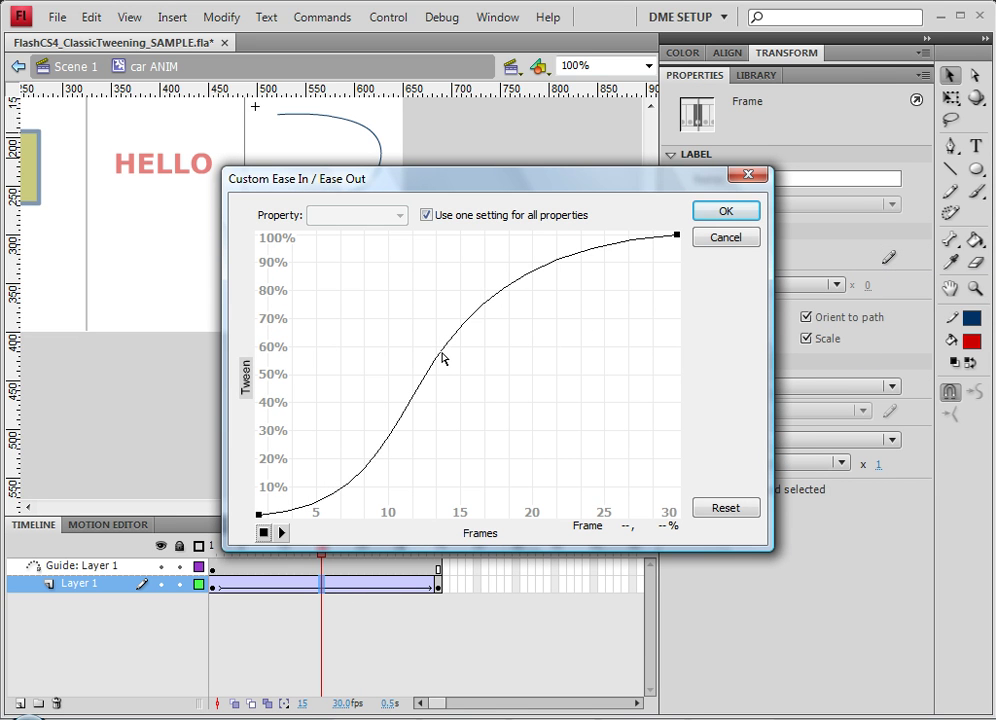
pyautogui.moveTo(442, 356); pyautogui.dragTo(425, 306)
pyautogui.click(530, 251)
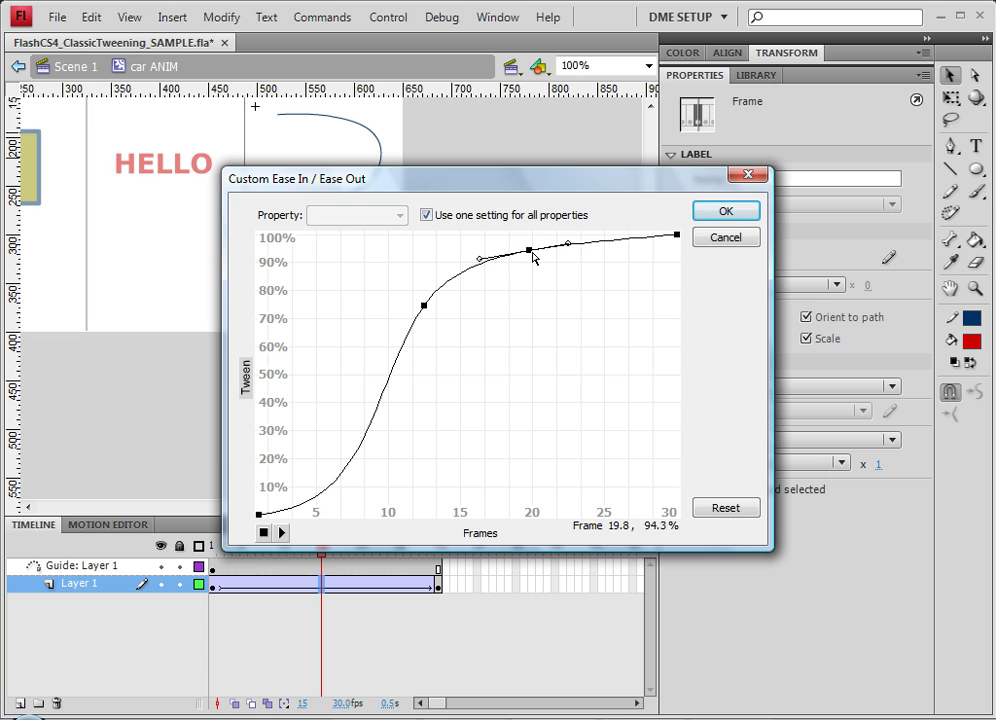
pyautogui.moveTo(533, 258); pyautogui.dragTo(544, 383)
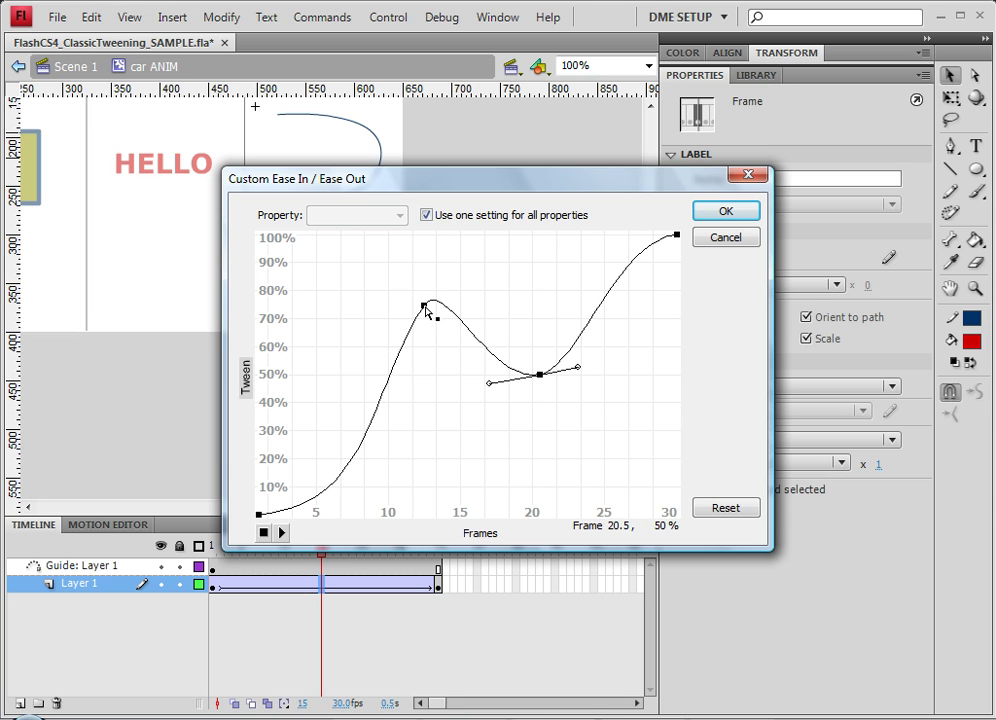
# Step: Reposition the ease points to frame 9 at 65% and frame 22.5 at 42%, then return to the start
pyautogui.moveTo(425, 308); pyautogui.dragTo(451, 350)
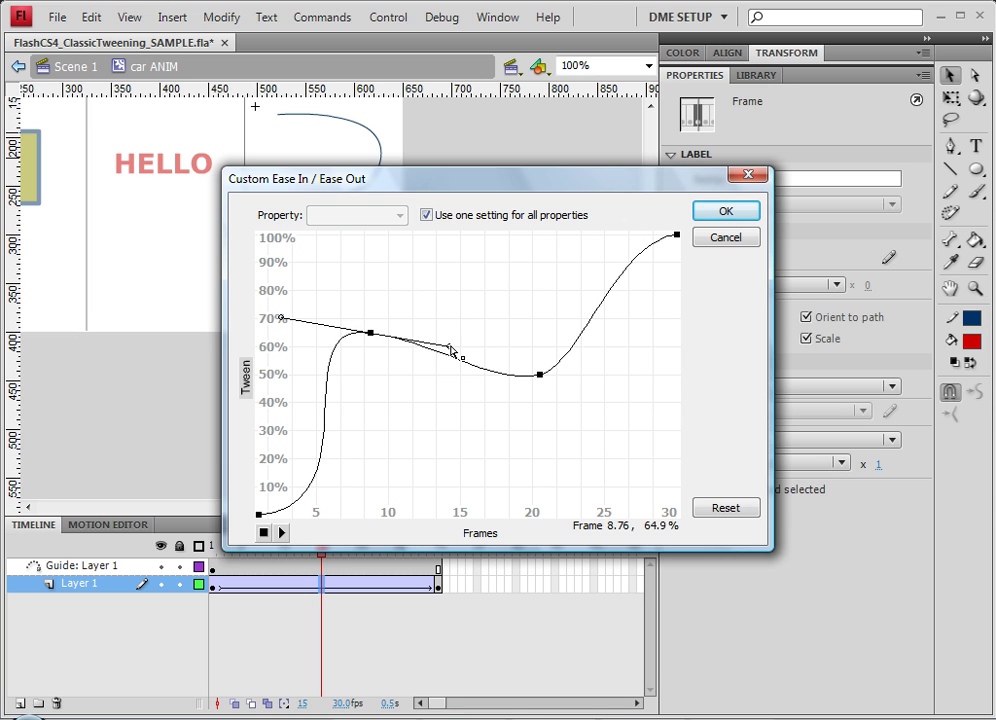
pyautogui.moveTo(542, 378); pyautogui.dragTo(652, 393)
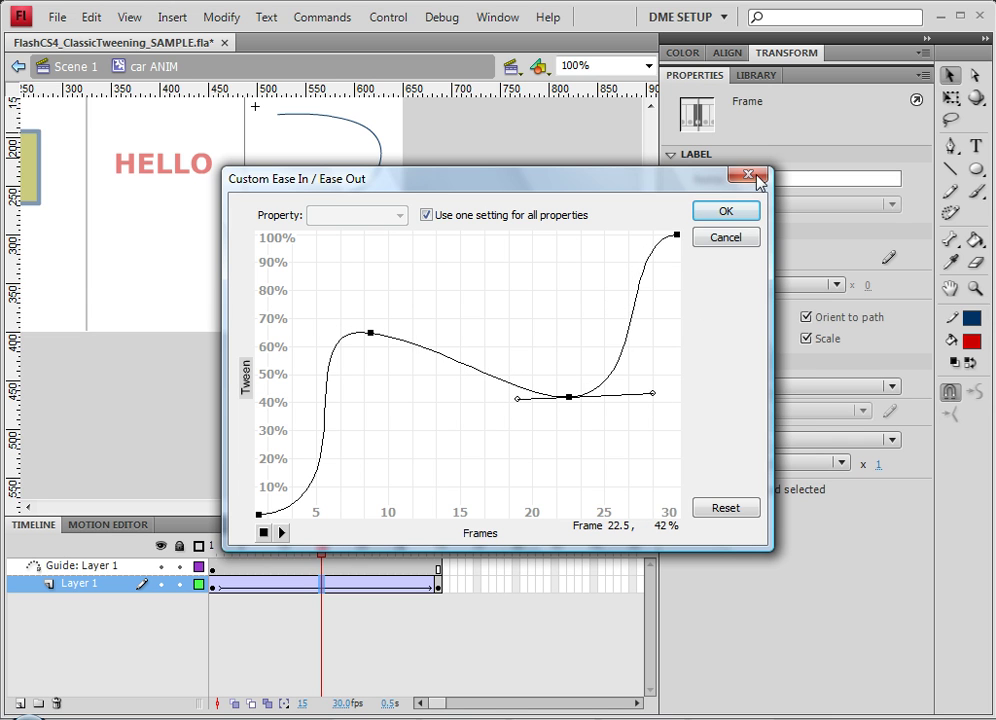
pyautogui.click(739, 213)
pyautogui.moveTo(322, 545); pyautogui.dragTo(241, 567)
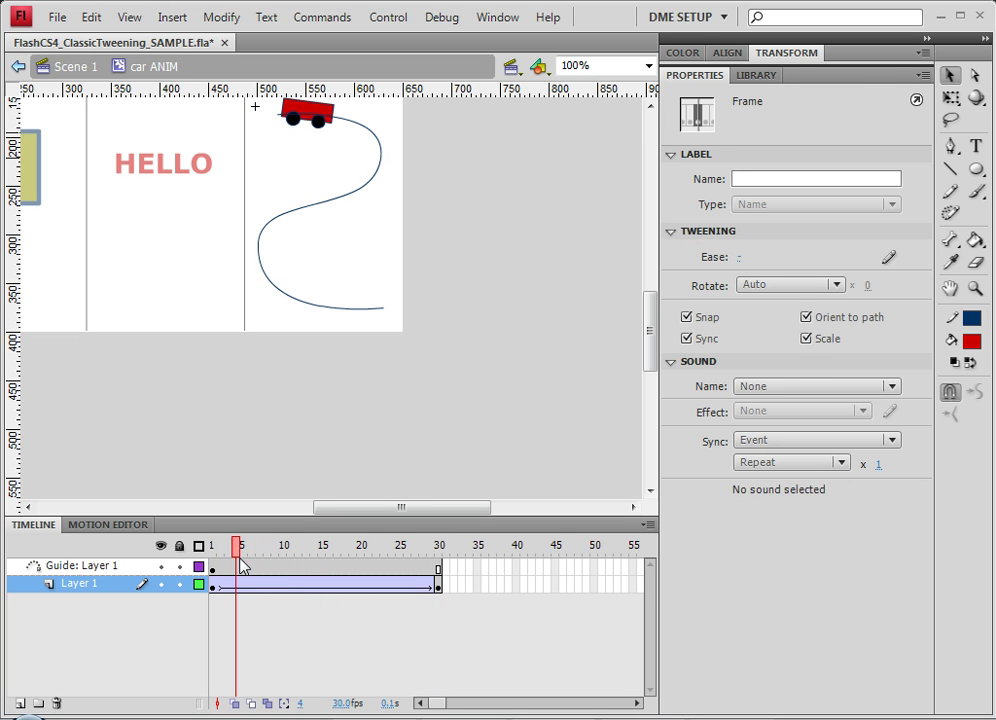
# Step: Check the car at frame 16 and insert frames into both tween layers with F5
pyautogui.click(249, 605)
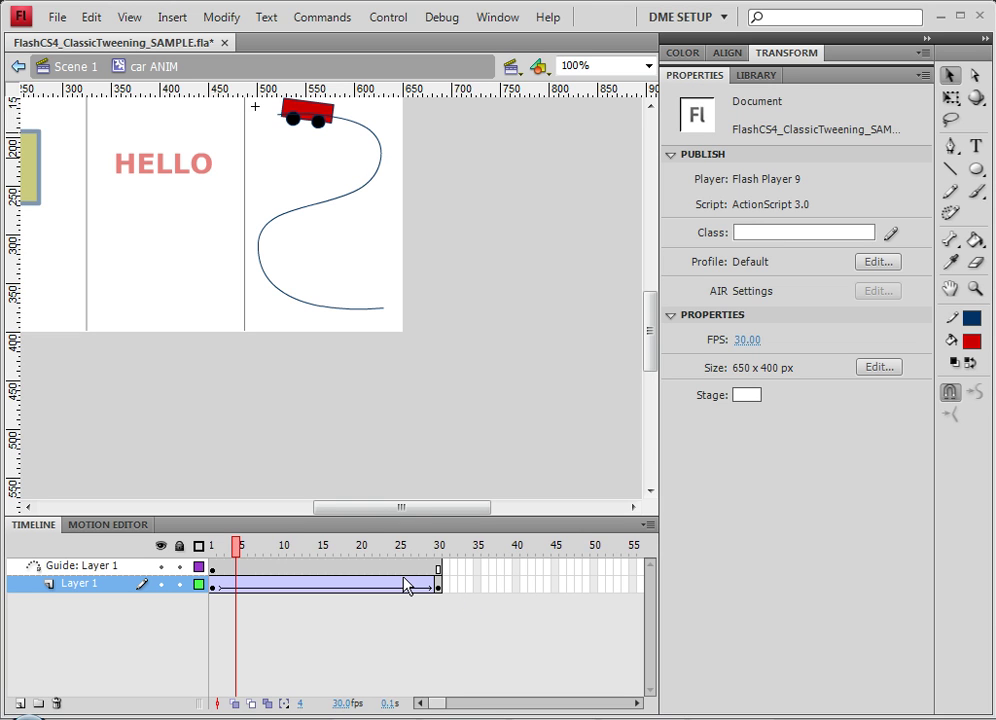
pyautogui.click(328, 547)
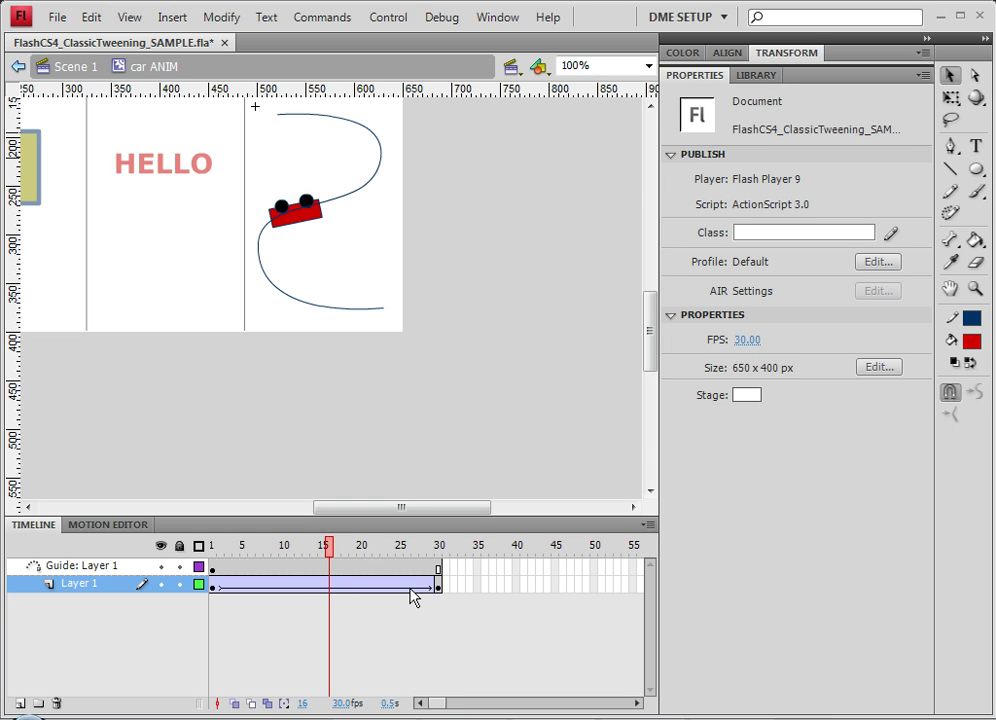
pyautogui.click(318, 568)
pyautogui.click(335, 555)
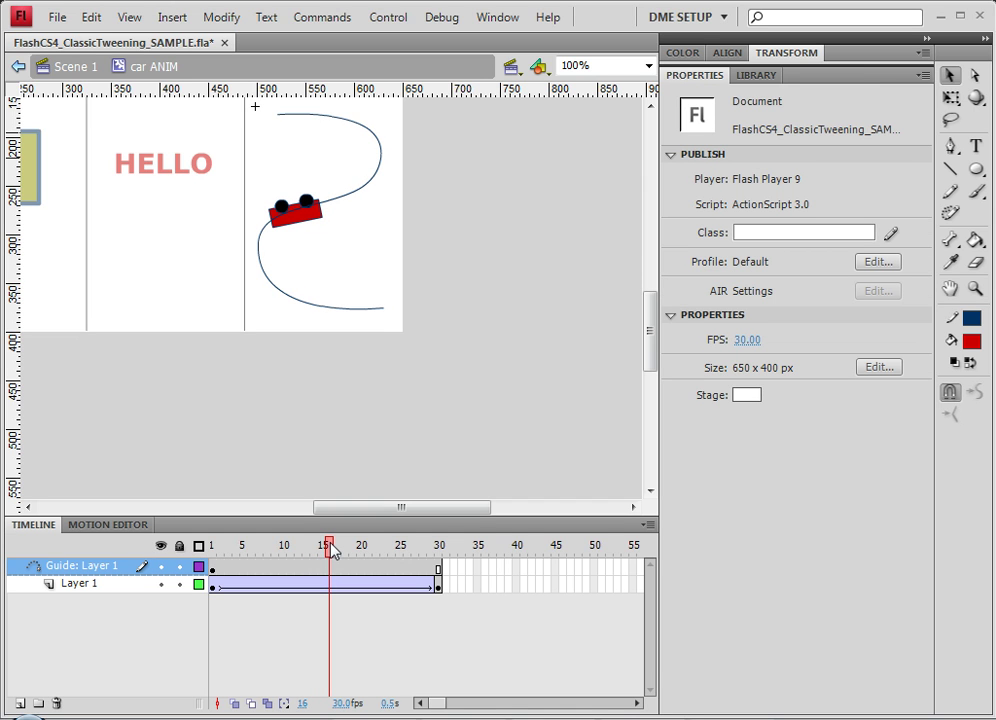
pyautogui.press('F5')
pyautogui.press('F5')
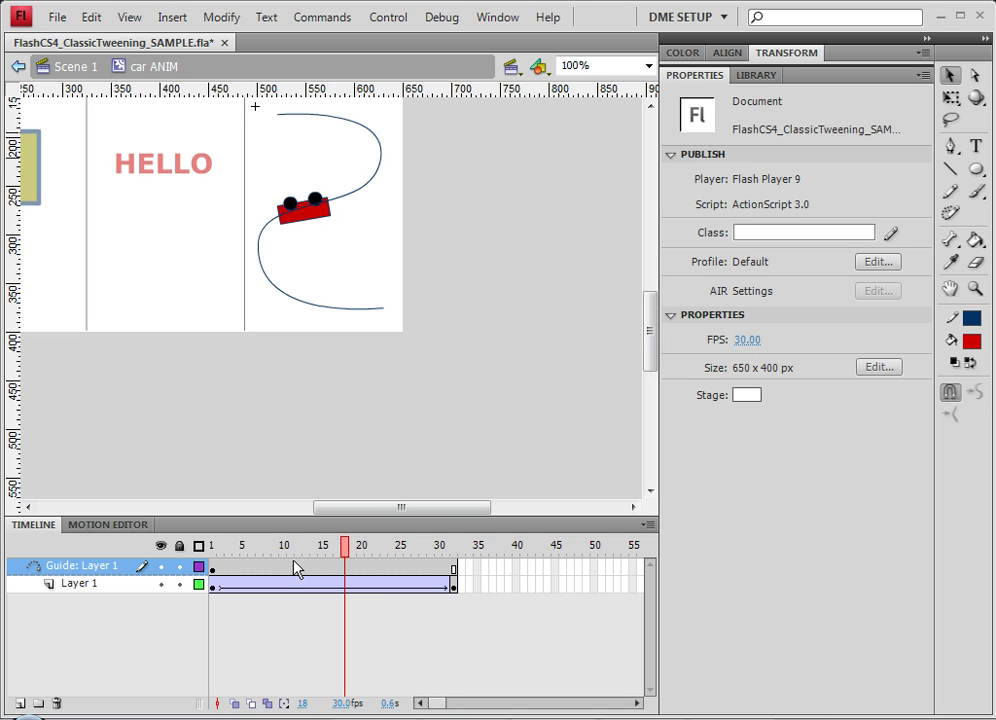
# Step: Insert frames three times into frames 11–20 of both layers, extending the tween past frame 50
pyautogui.moveTo(296, 567); pyautogui.dragTo(366, 597)
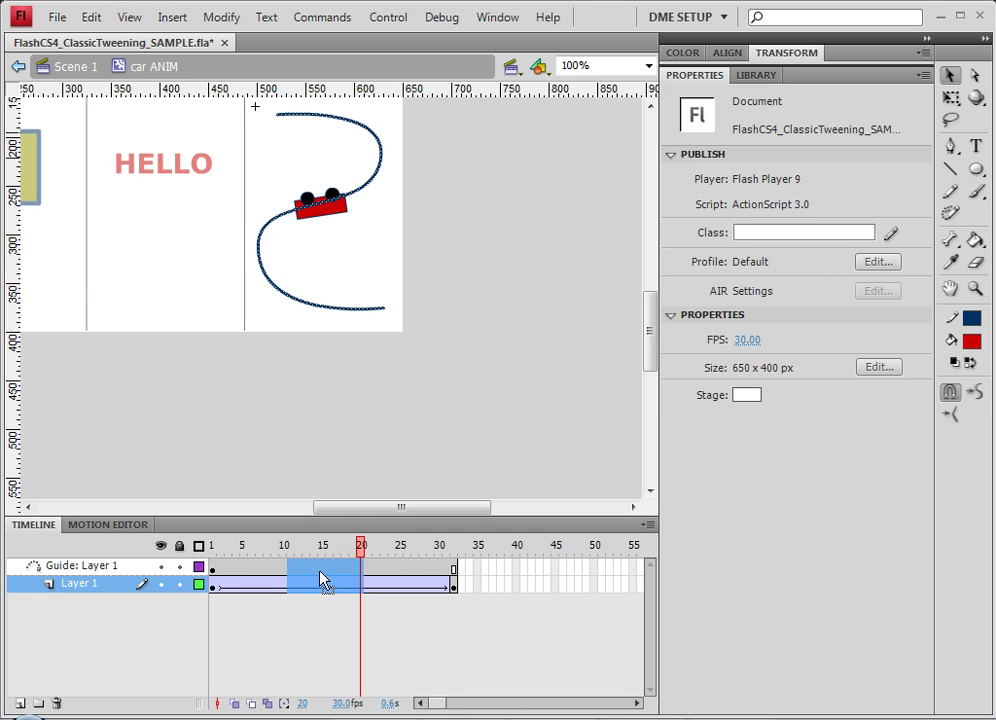
pyautogui.press('F5')
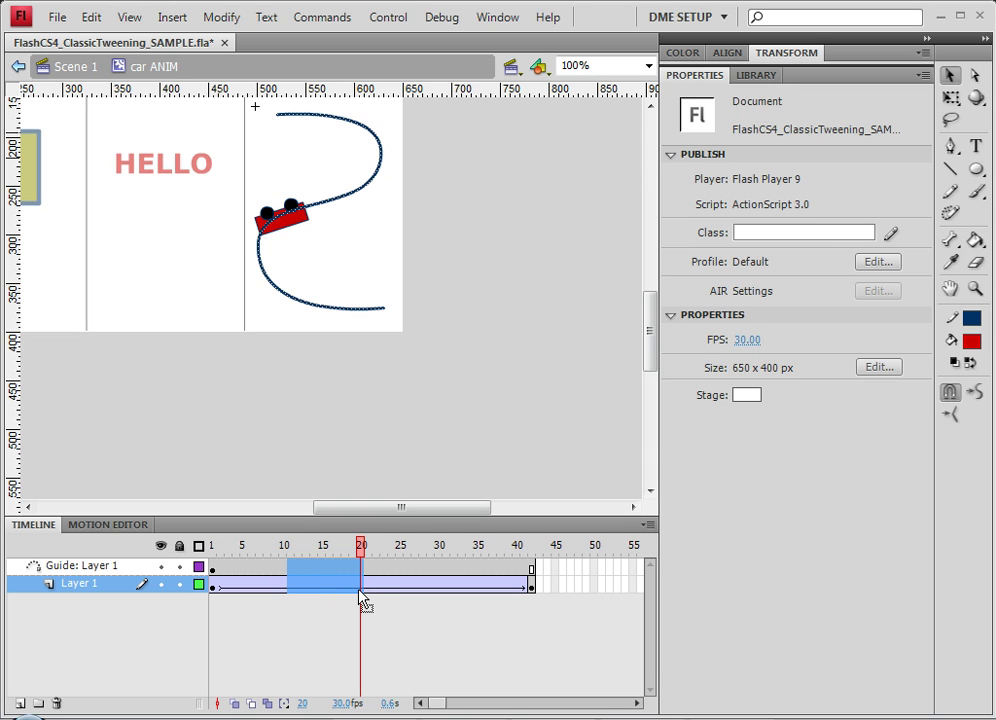
pyautogui.press('F5')
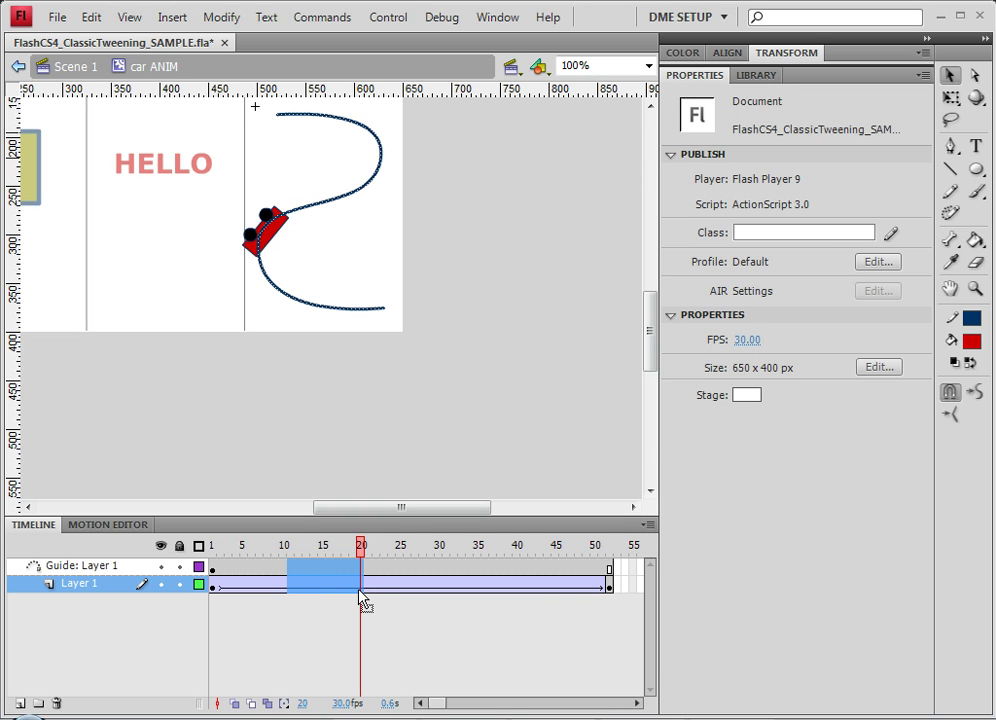
pyautogui.press('F5')
pyautogui.click(336, 549)
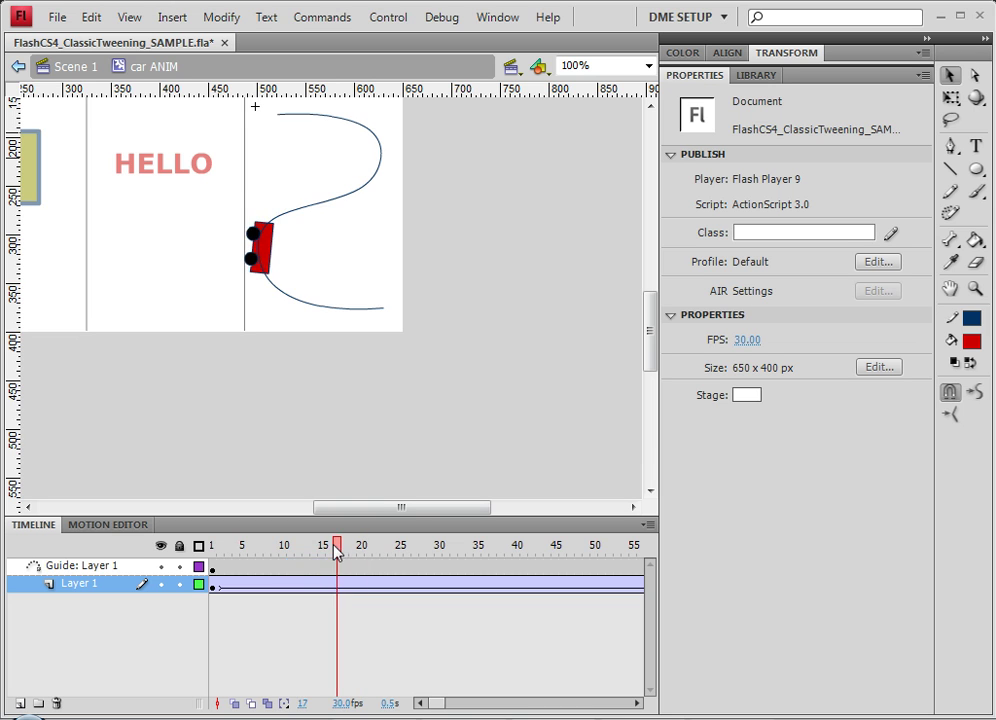
pyautogui.moveTo(336, 549); pyautogui.dragTo(264, 556)
# Step: Set the ease plateau point to frame 26 at 50%, move the dip to frame 47.5, and preview
pyautogui.click(266, 583)
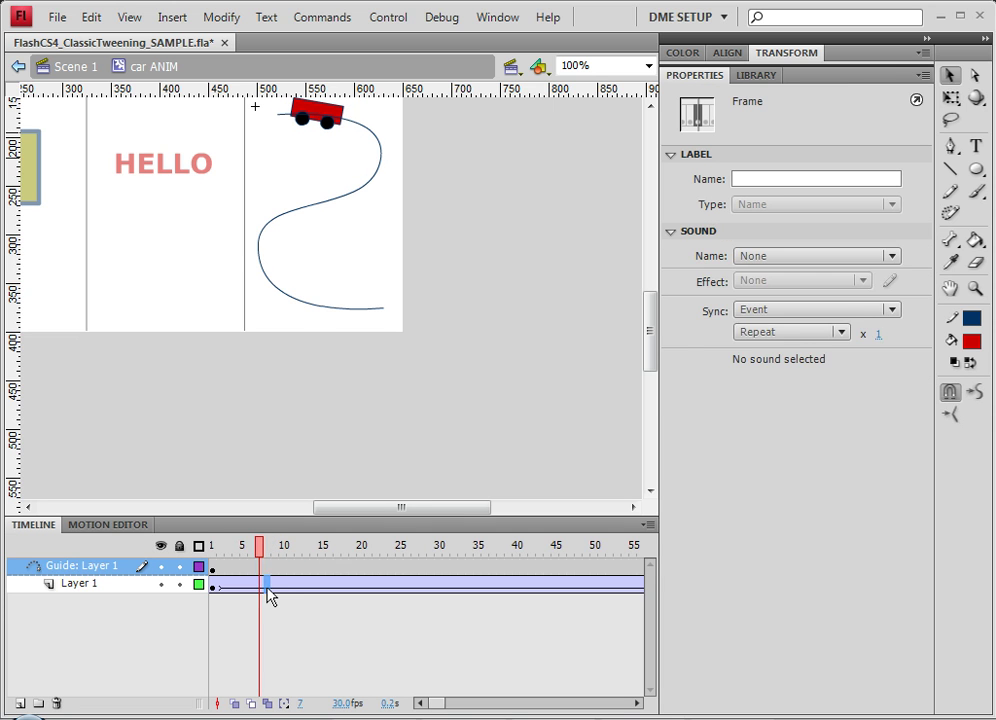
pyautogui.click(890, 258)
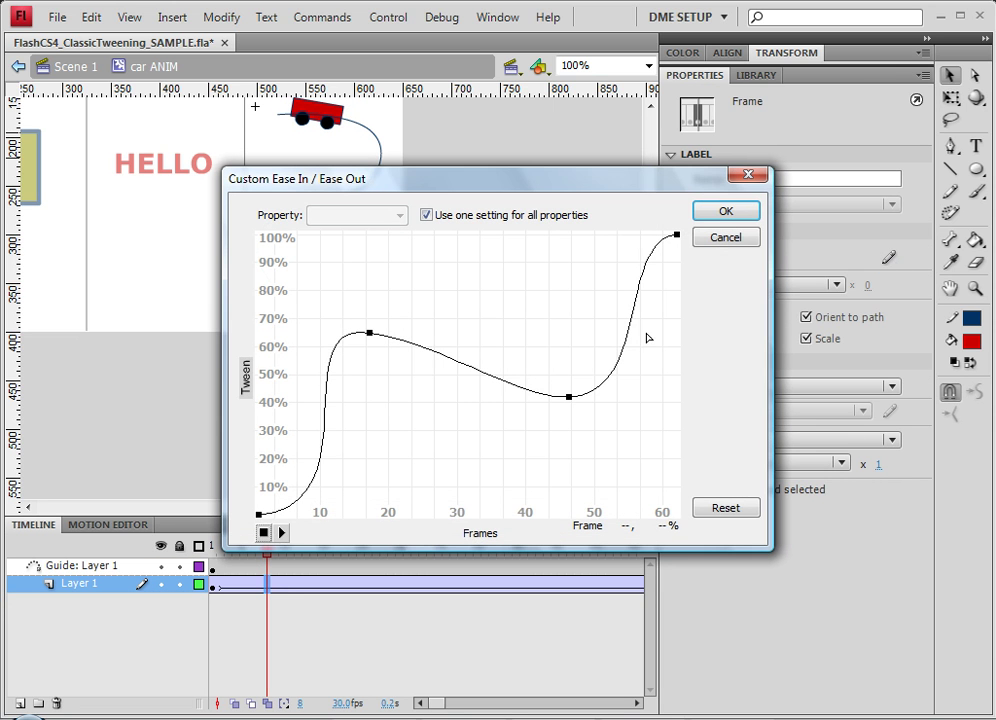
pyautogui.moveTo(371, 341); pyautogui.dragTo(444, 380)
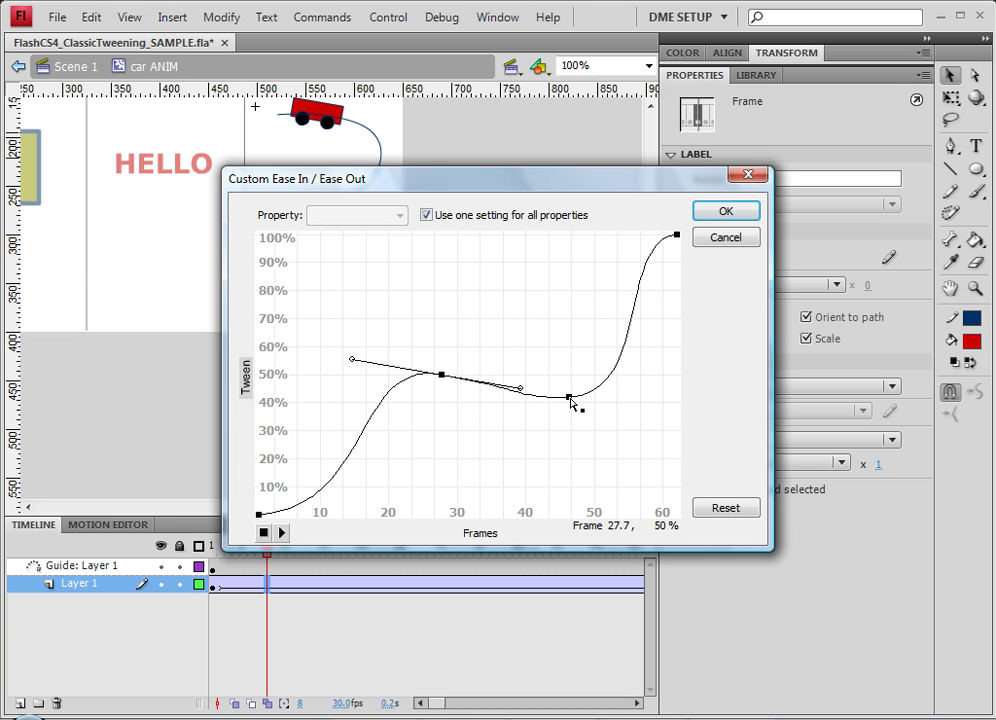
pyautogui.moveTo(570, 400); pyautogui.dragTo(579, 398)
pyautogui.moveTo(444, 379); pyautogui.dragTo(432, 378)
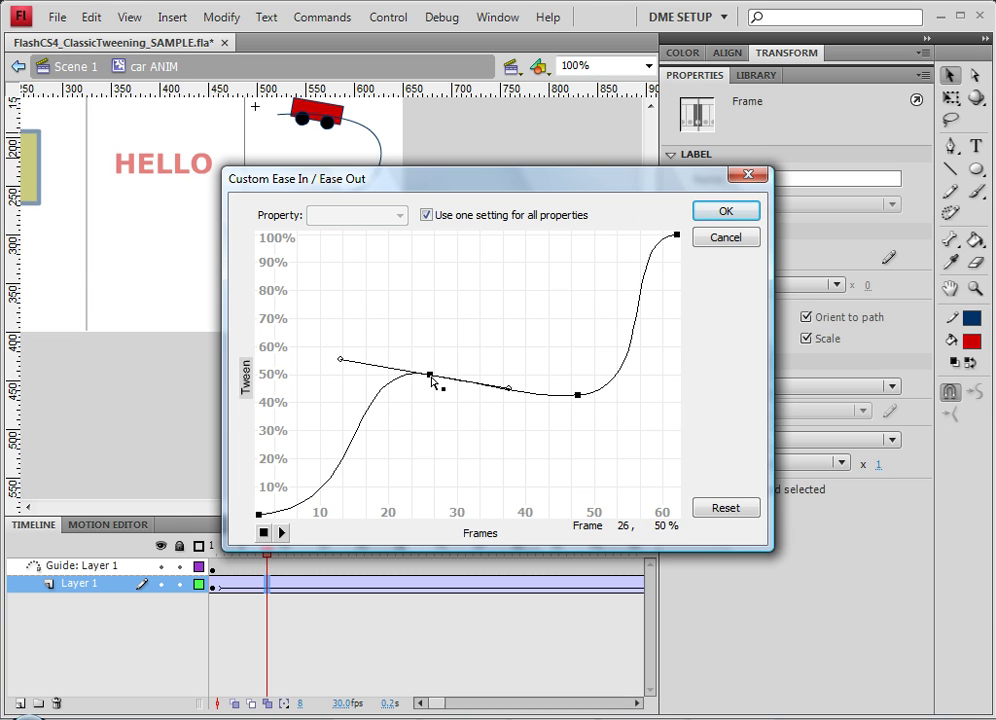
pyautogui.moveTo(343, 361); pyautogui.dragTo(343, 387)
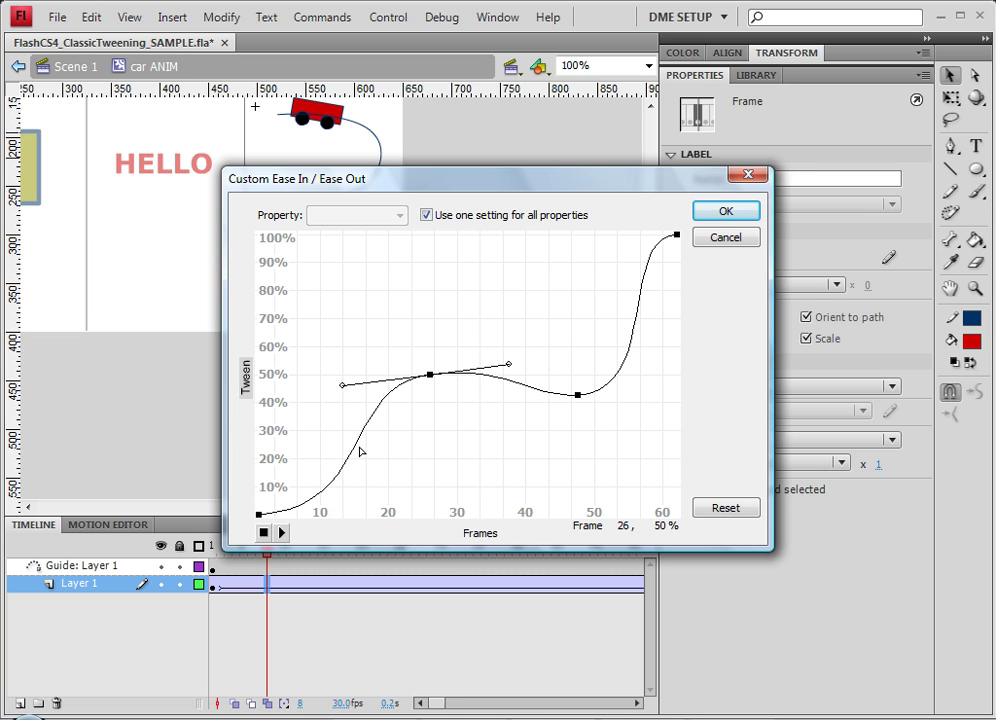
pyautogui.click(748, 210)
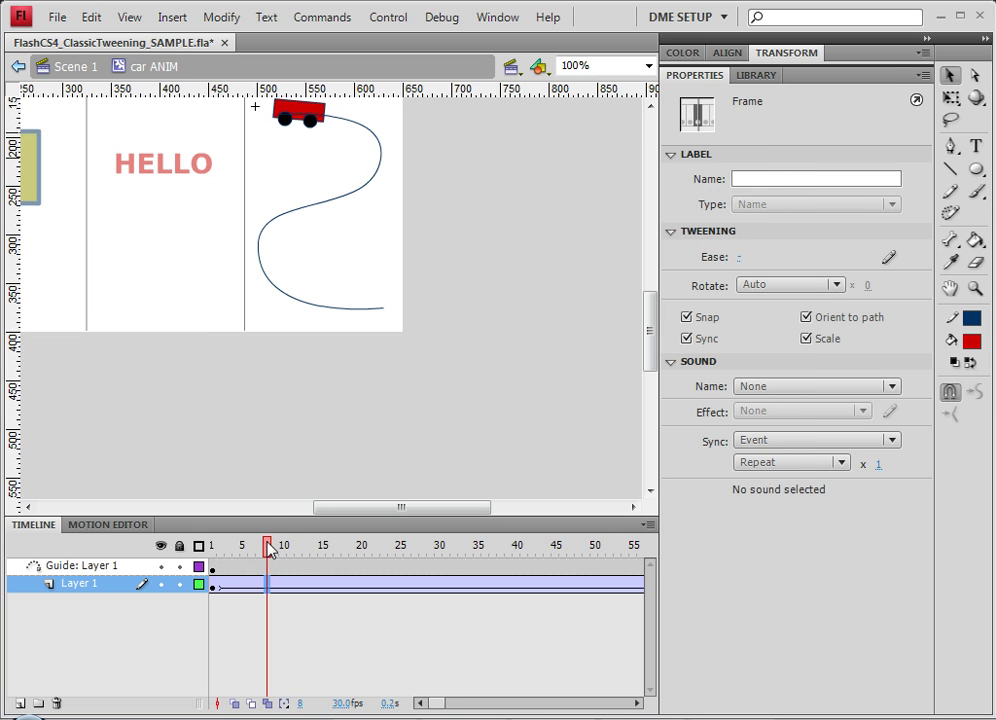
pyautogui.click(249, 546)
pyautogui.moveTo(249, 550); pyautogui.dragTo(150, 570)
# Step: Move the ease dip point to frame 42.7 at 45.5% and flatten the curve around frame 26
pyautogui.click(602, 586)
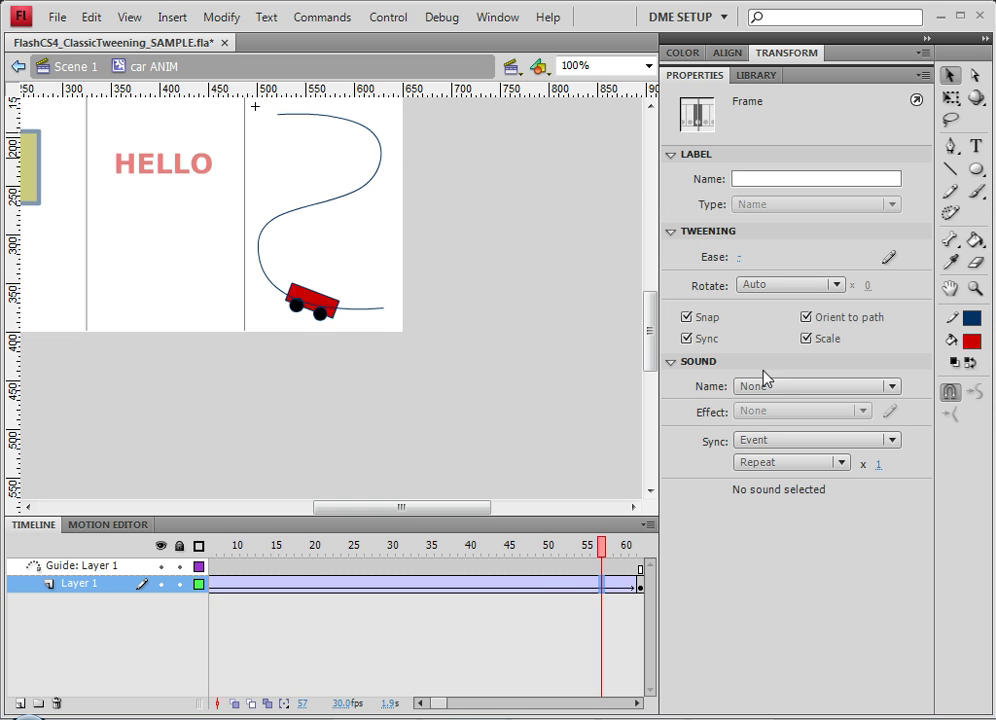
pyautogui.click(889, 258)
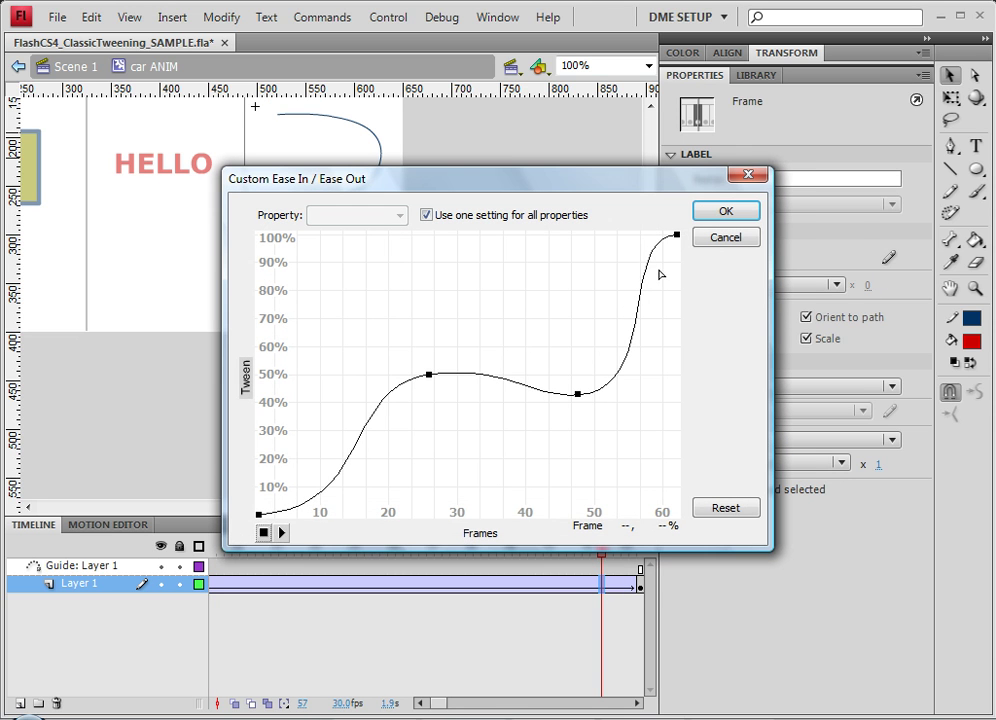
pyautogui.moveTo(577, 397); pyautogui.dragTo(544, 392)
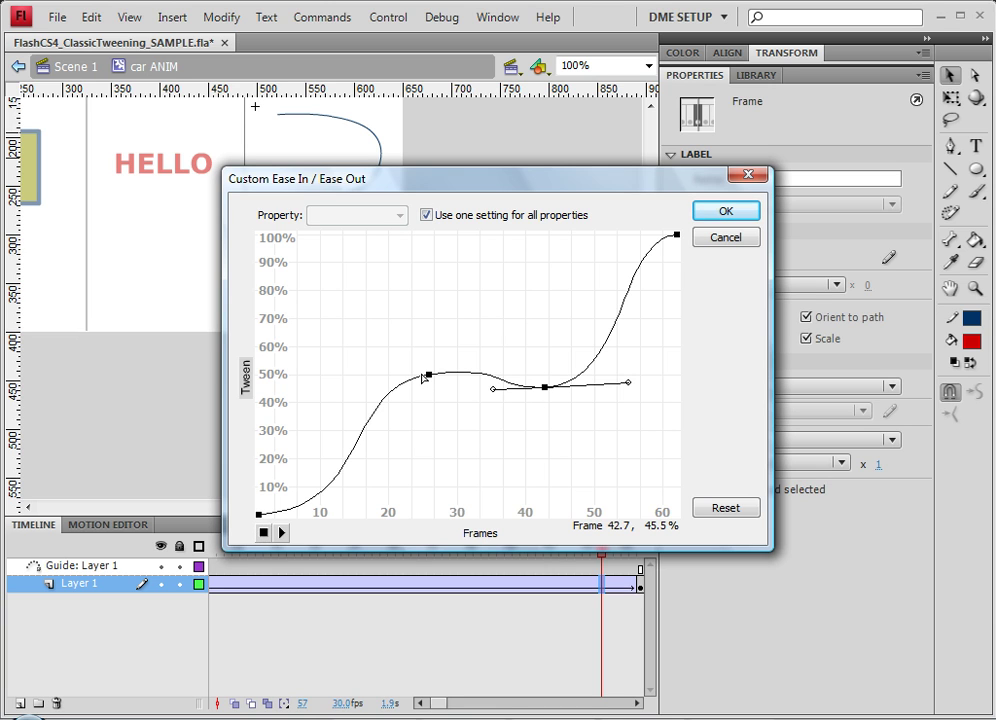
pyautogui.click(428, 375)
pyautogui.moveTo(510, 370); pyautogui.dragTo(510, 390)
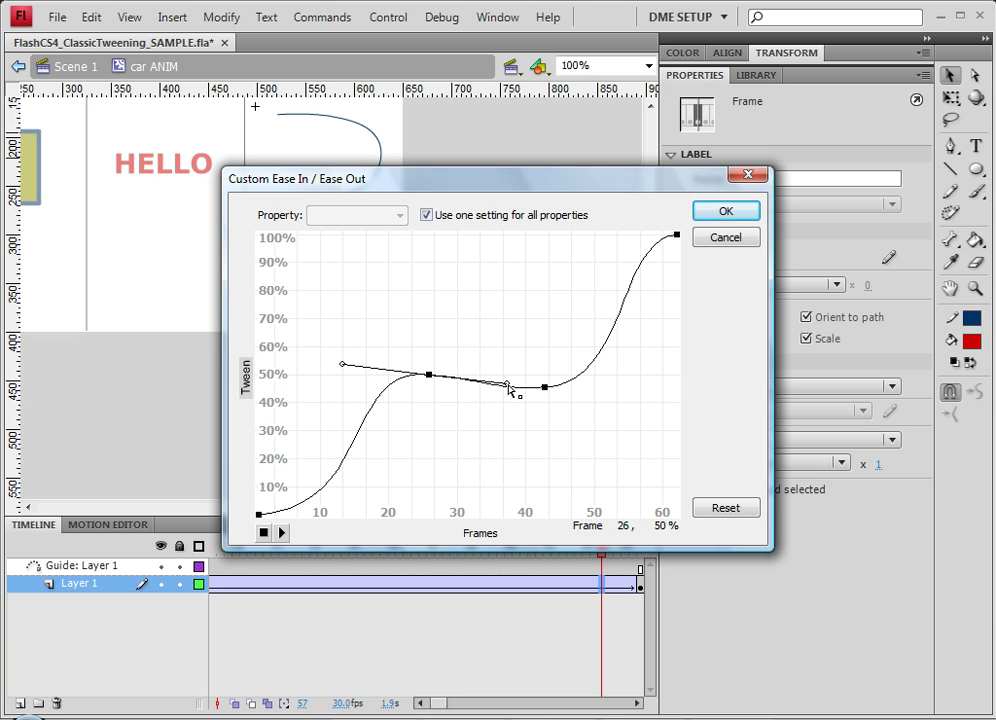
pyautogui.click(730, 212)
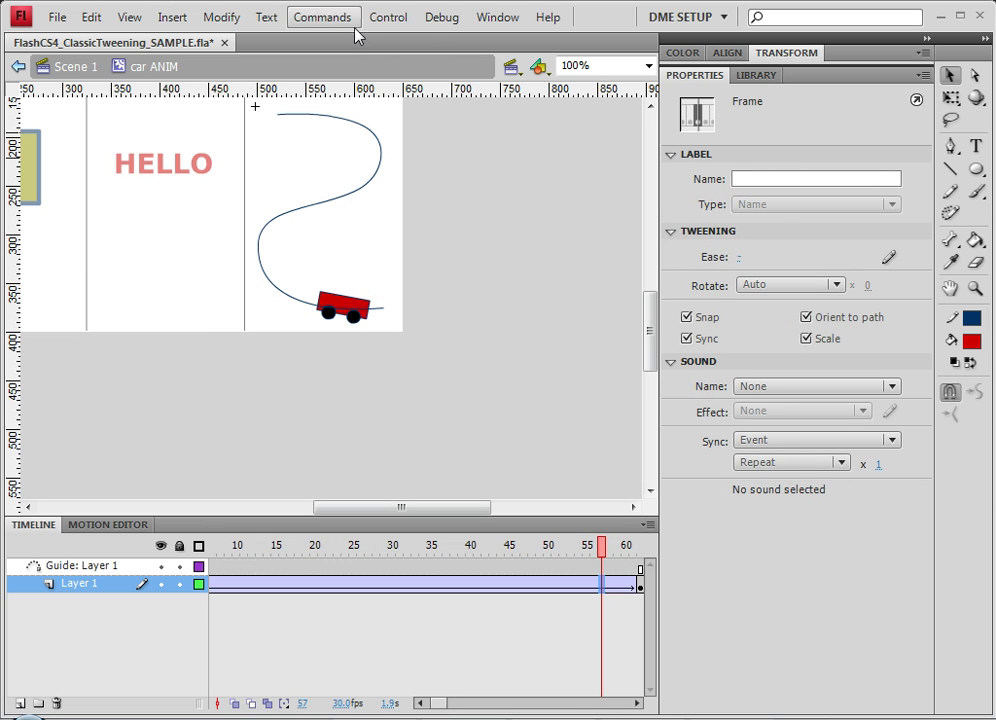
pyautogui.click(395, 18)
pyautogui.click(427, 164)
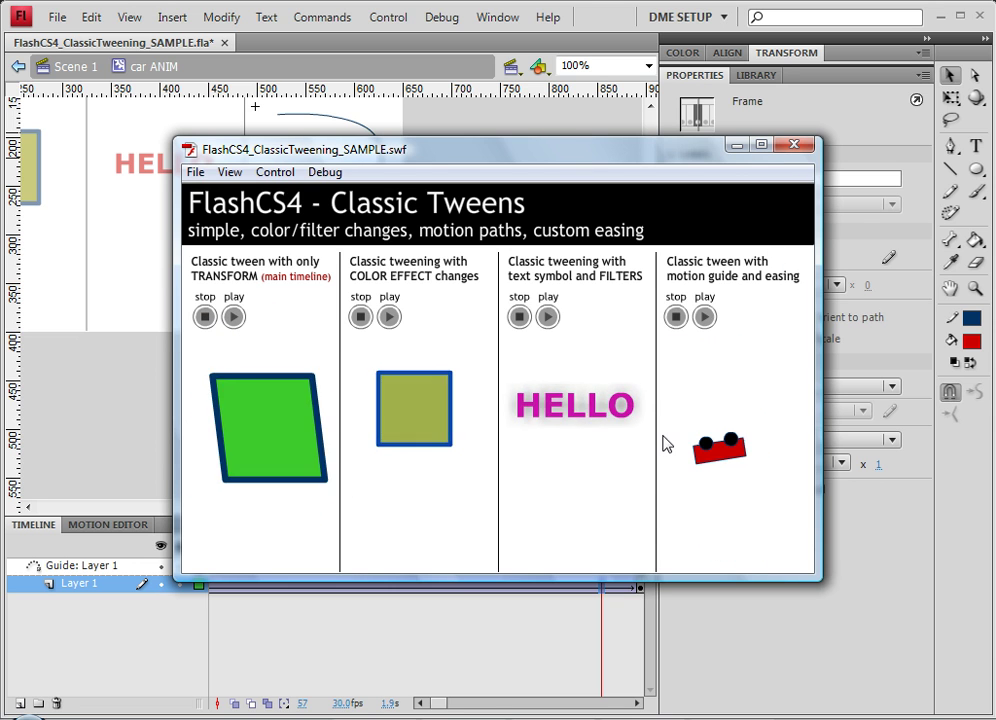
pyautogui.click(793, 148)
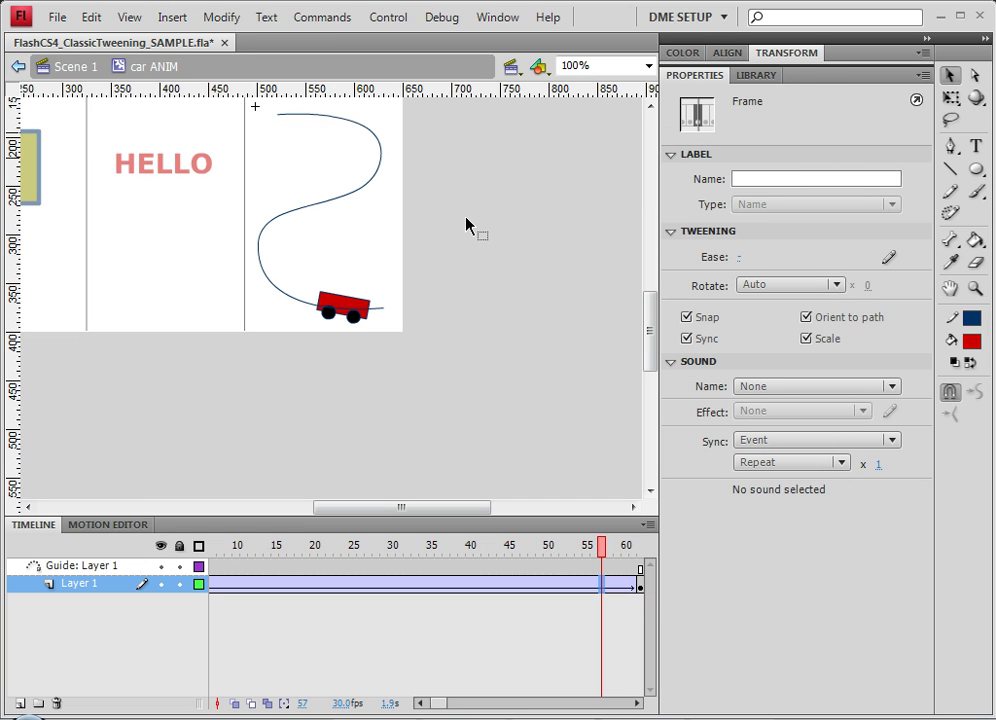